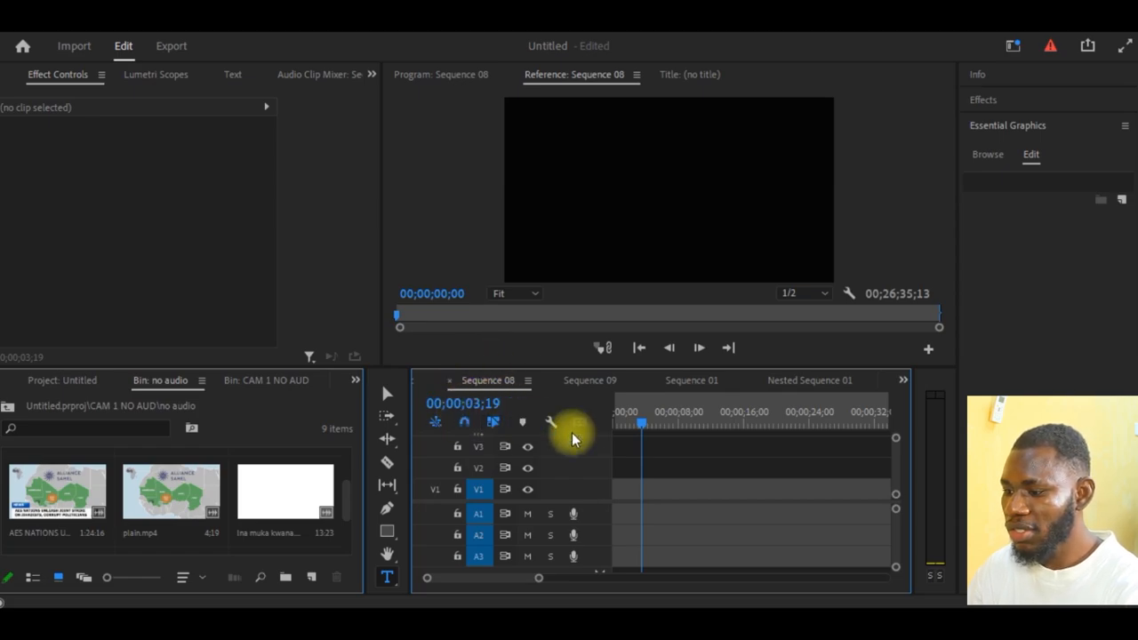
- Scrub the playhead back and forth along the empty timeline of Sequence 08, from its start to about 00;00;20;11 and back to 00;00;11;22
{"action": "left_click", "coordinate": [638, 431]}
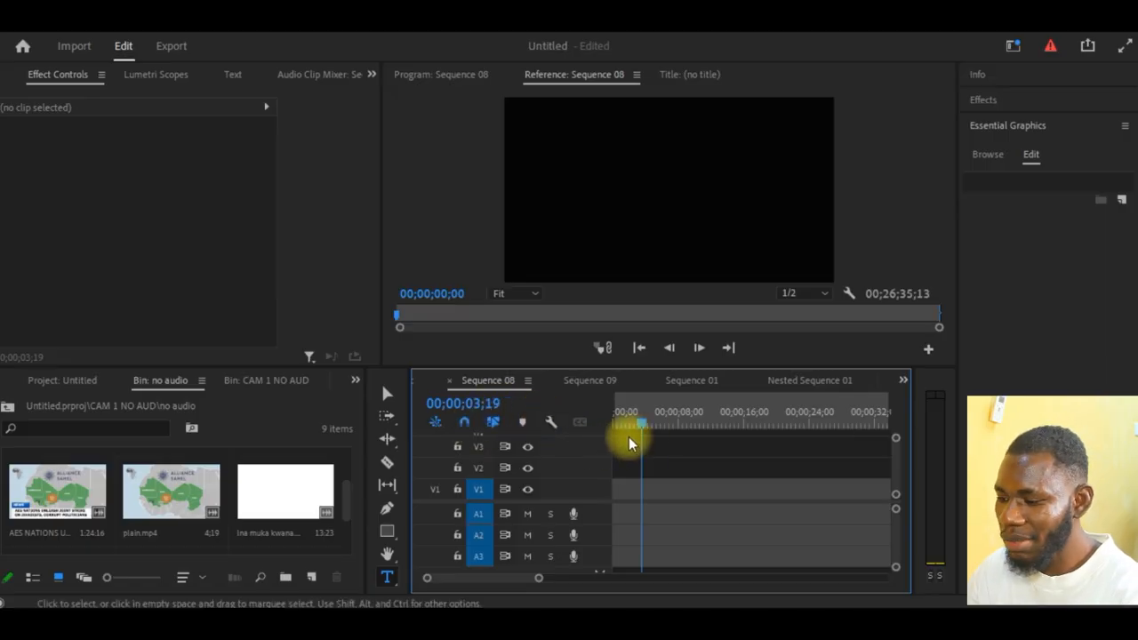
{"action": "left_click_drag", "start_coordinate": [650, 429], "coordinate": [536, 422]}
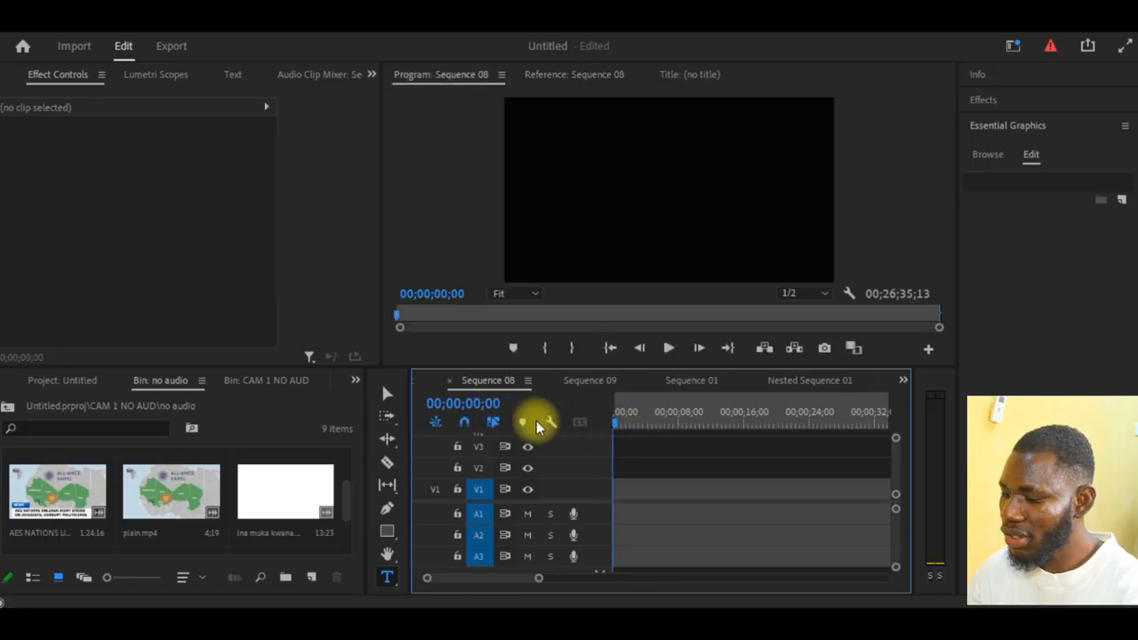
{"action": "left_click_drag", "start_coordinate": [620, 423], "coordinate": [587, 418]}
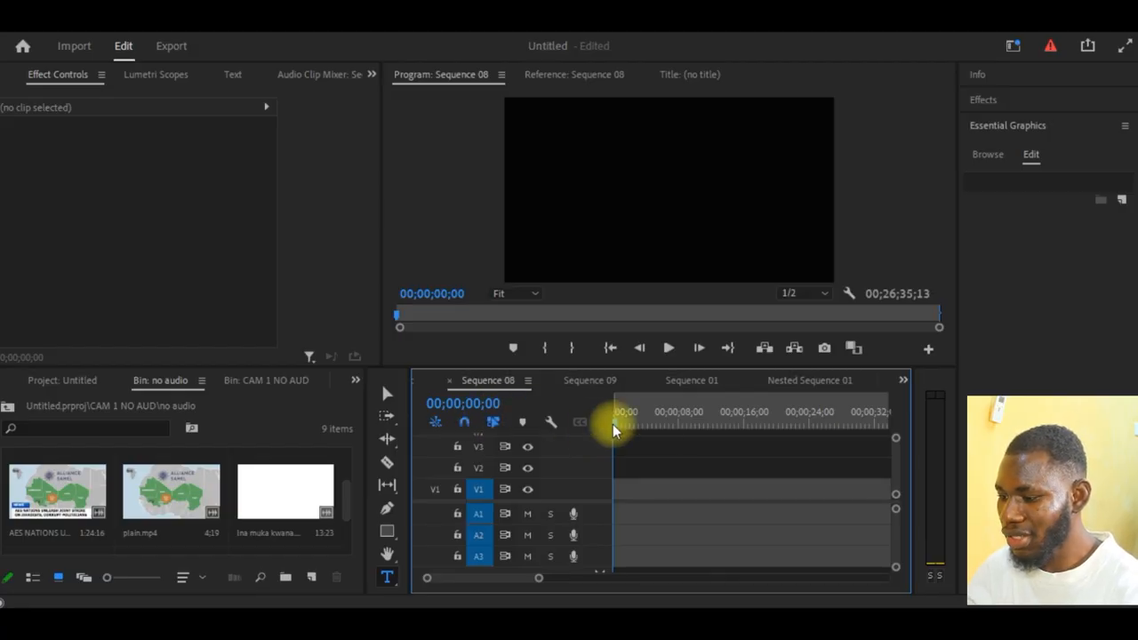
{"action": "left_click_drag", "start_coordinate": [616, 424], "coordinate": [568, 423]}
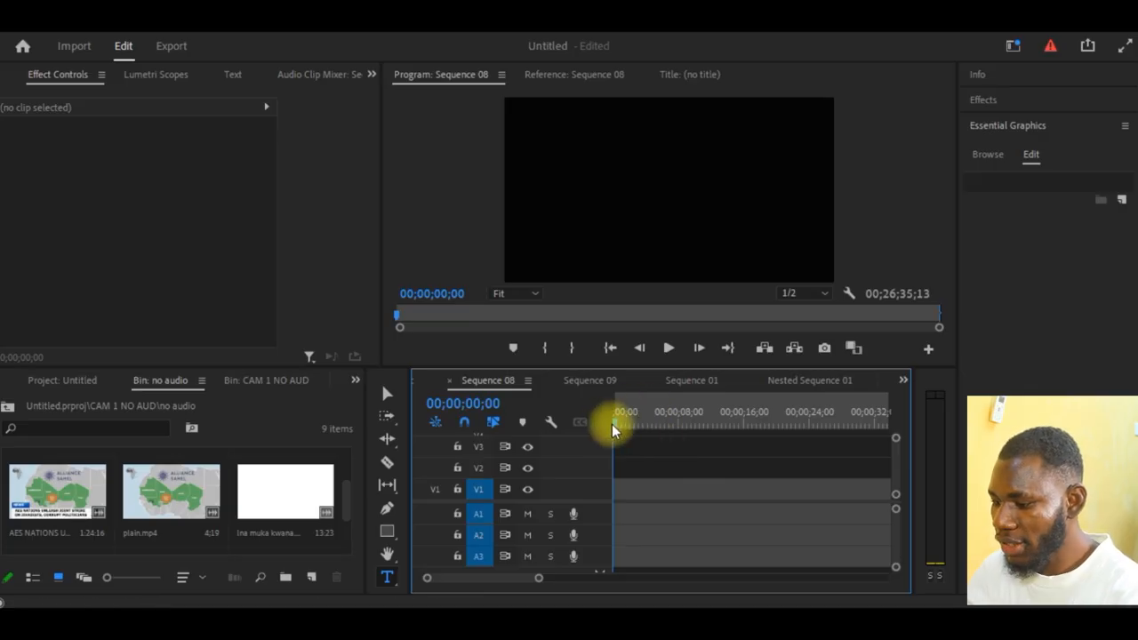
{"action": "left_click_drag", "start_coordinate": [620, 429], "coordinate": [779, 437]}
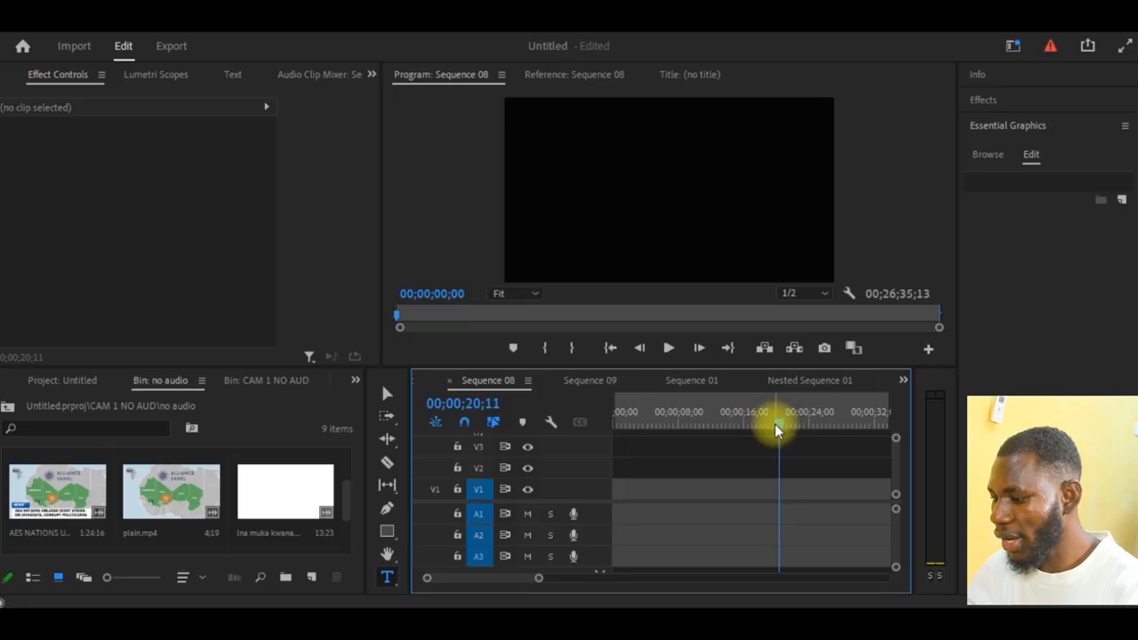
{"action": "left_click_drag", "start_coordinate": [772, 425], "coordinate": [679, 422]}
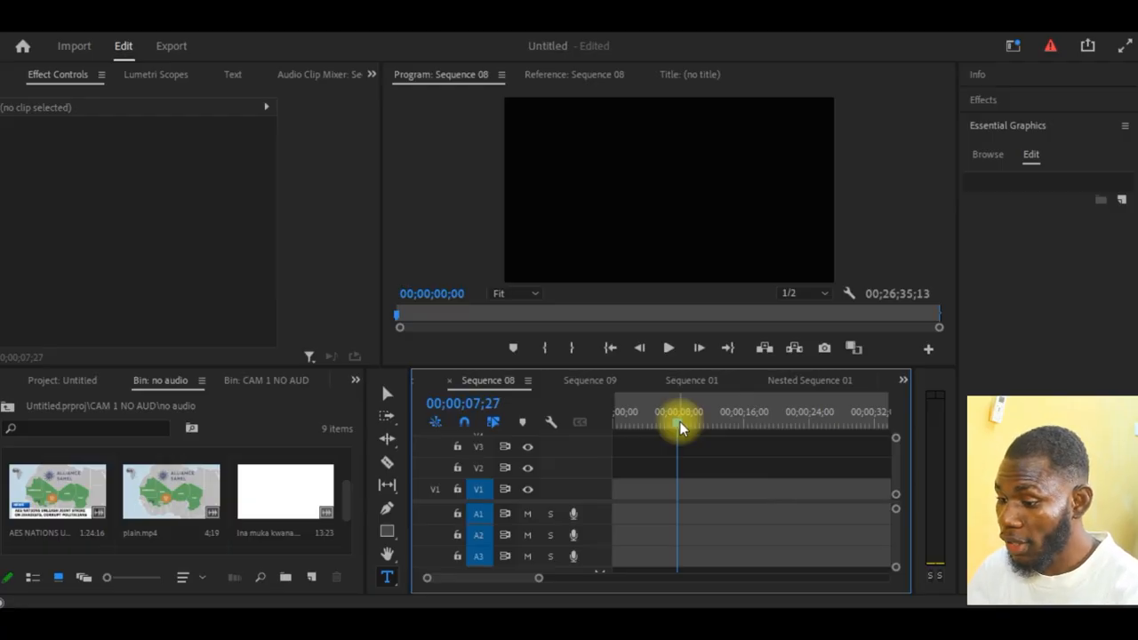
{"action": "left_click", "coordinate": [653, 421]}
{"action": "left_click_drag", "start_coordinate": [652, 421], "coordinate": [661, 421]}
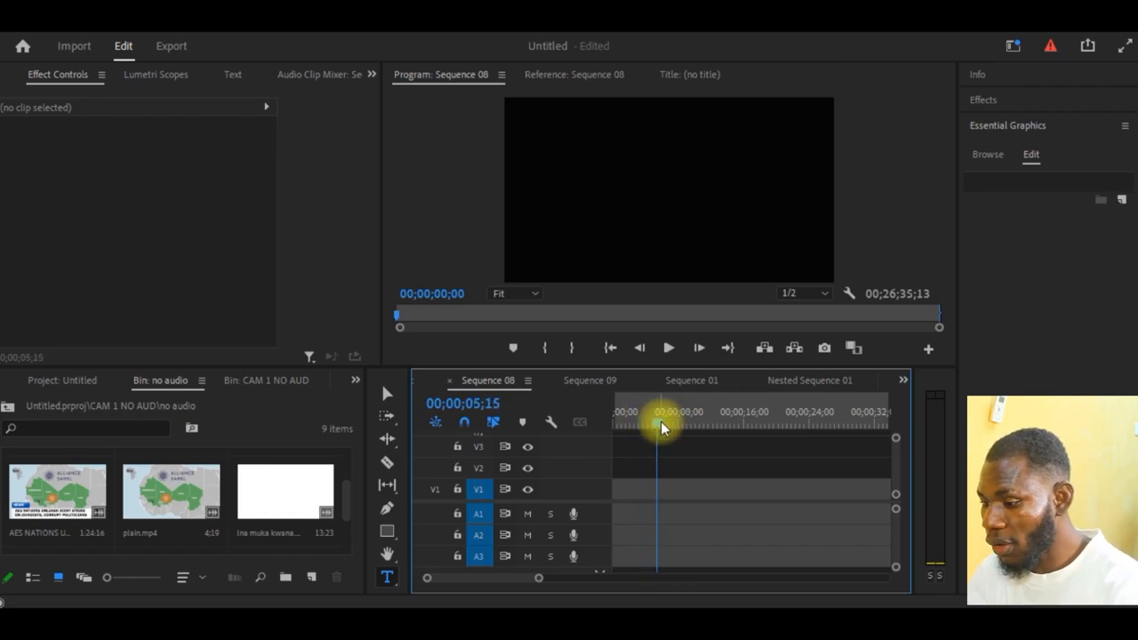
{"action": "left_click_drag", "start_coordinate": [660, 421], "coordinate": [779, 427]}
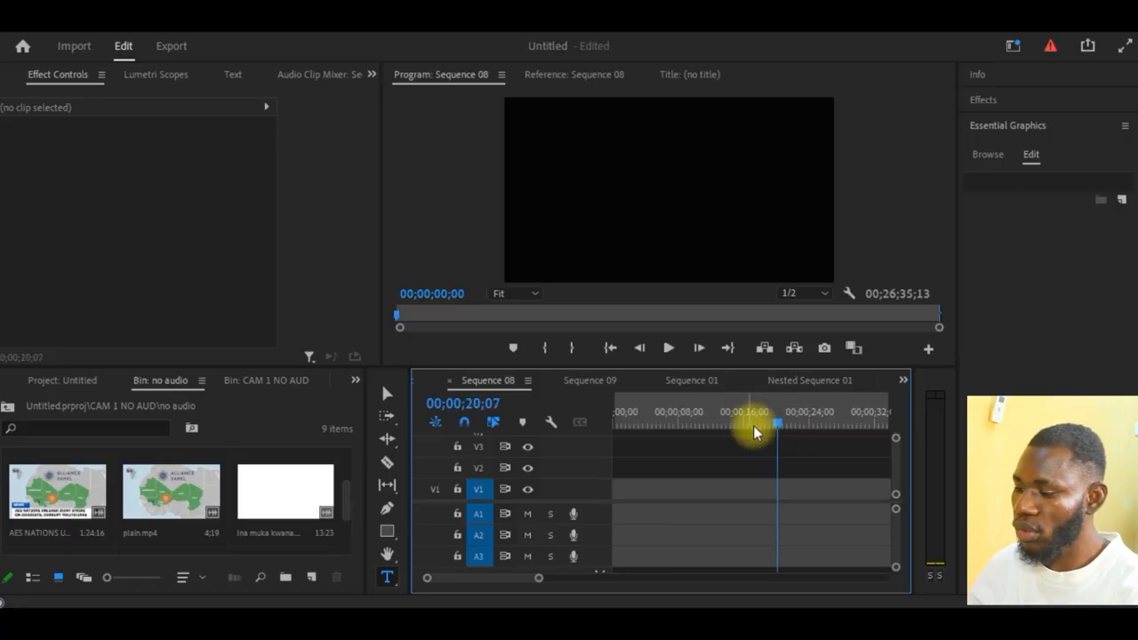
{"action": "left_click", "coordinate": [760, 422]}
{"action": "left_click_drag", "start_coordinate": [667, 429], "coordinate": [793, 425]}
{"action": "left_click_drag", "start_coordinate": [668, 424], "coordinate": [709, 423]}
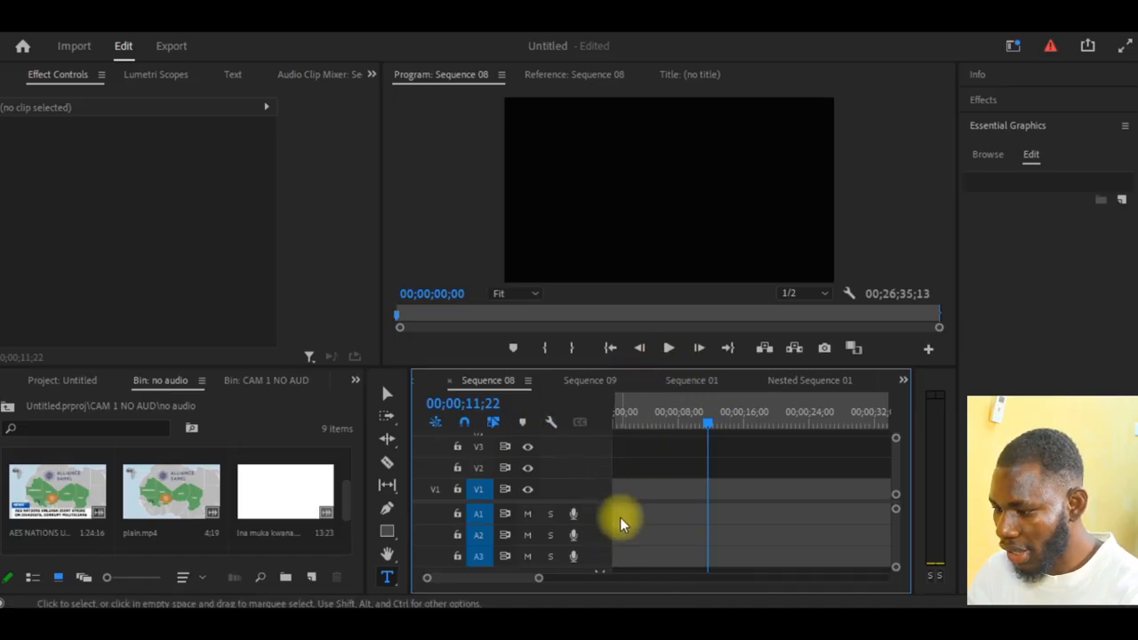
{"action": "left_click", "coordinate": [641, 469]}
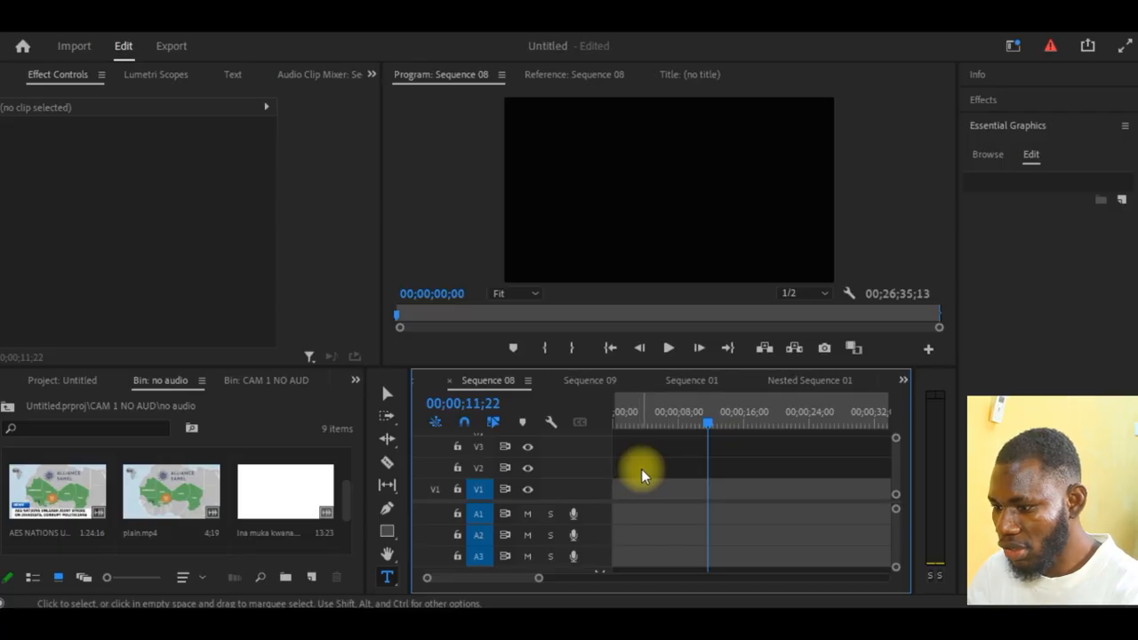
- Enlarge the timeline to full window and examine the targeting controls of video track V1 and audio track A3
{"action": "key", "text": "grave"}
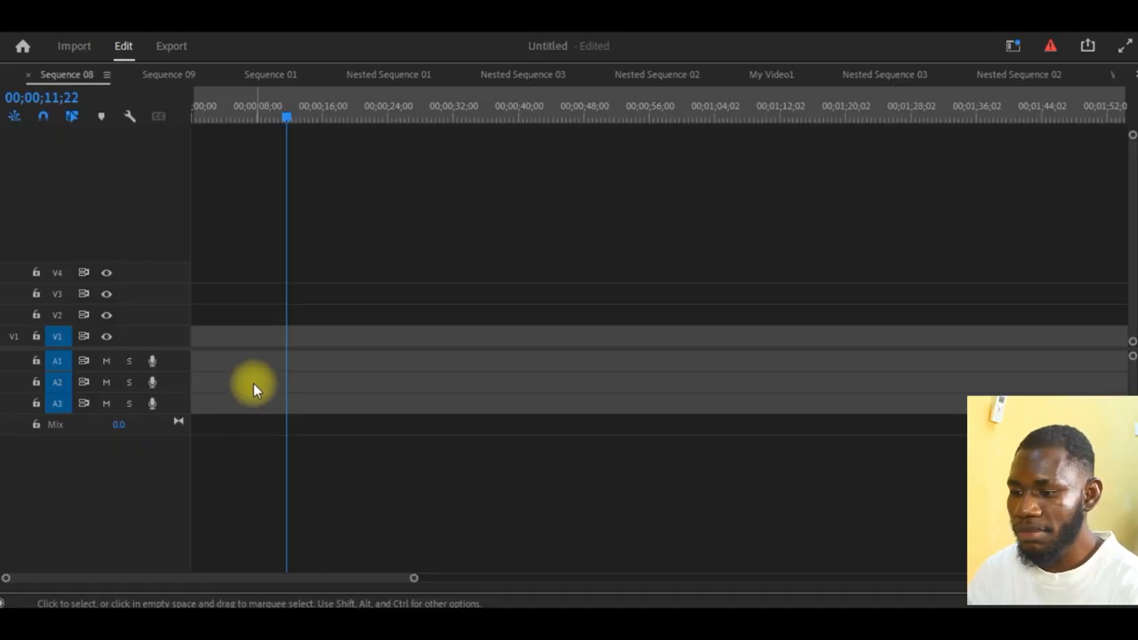
{"action": "left_click", "coordinate": [55, 404]}
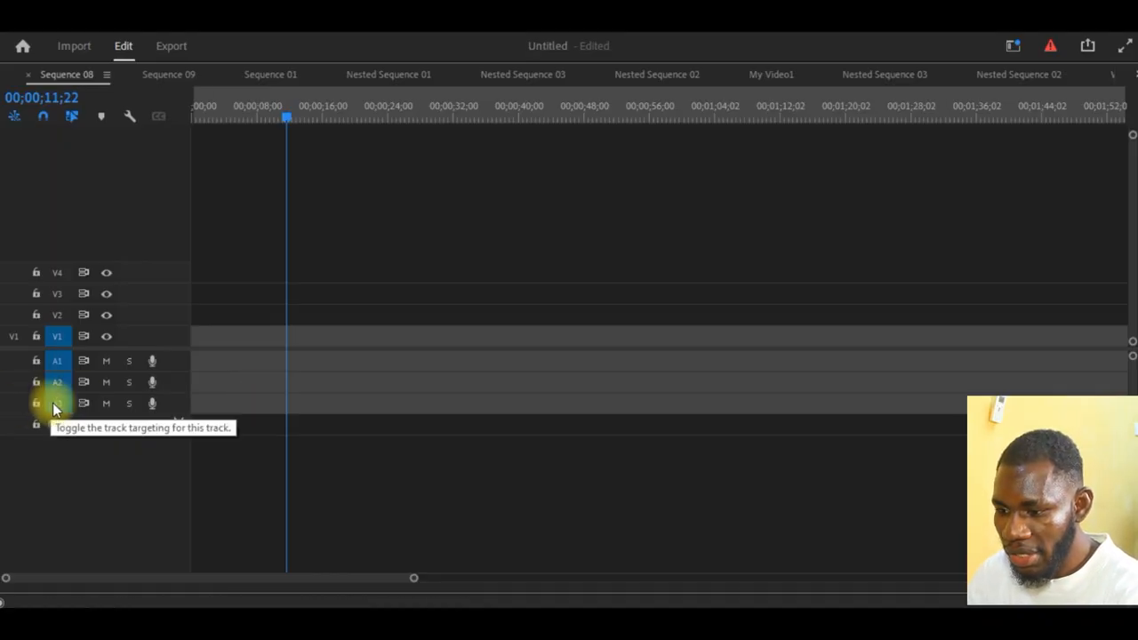
{"action": "left_click", "coordinate": [54, 404]}
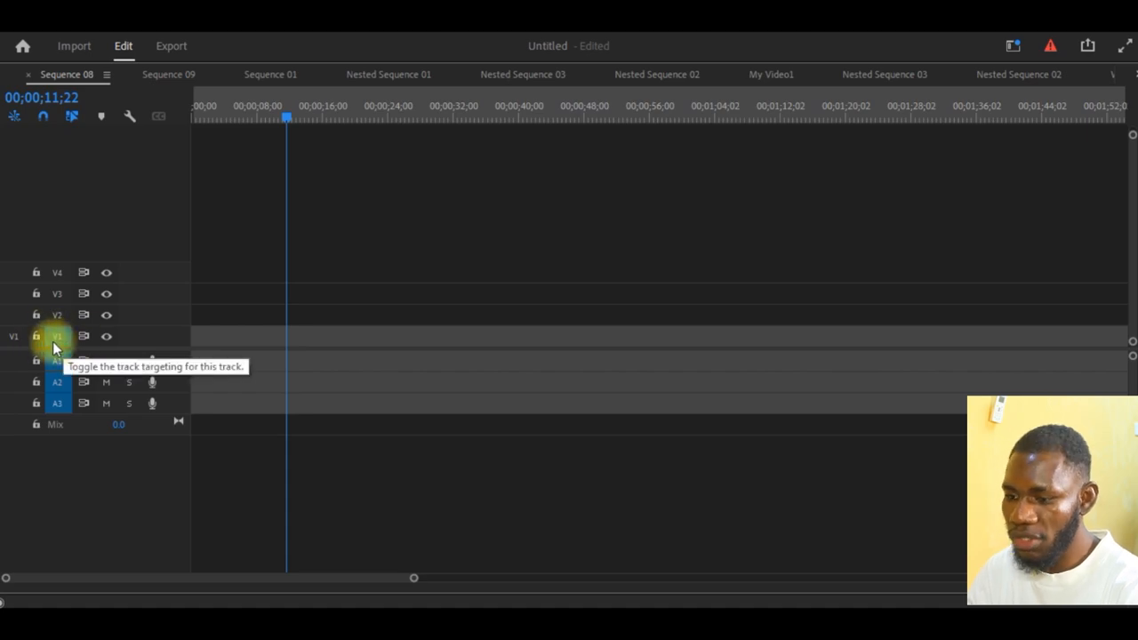
{"action": "left_click", "coordinate": [56, 339]}
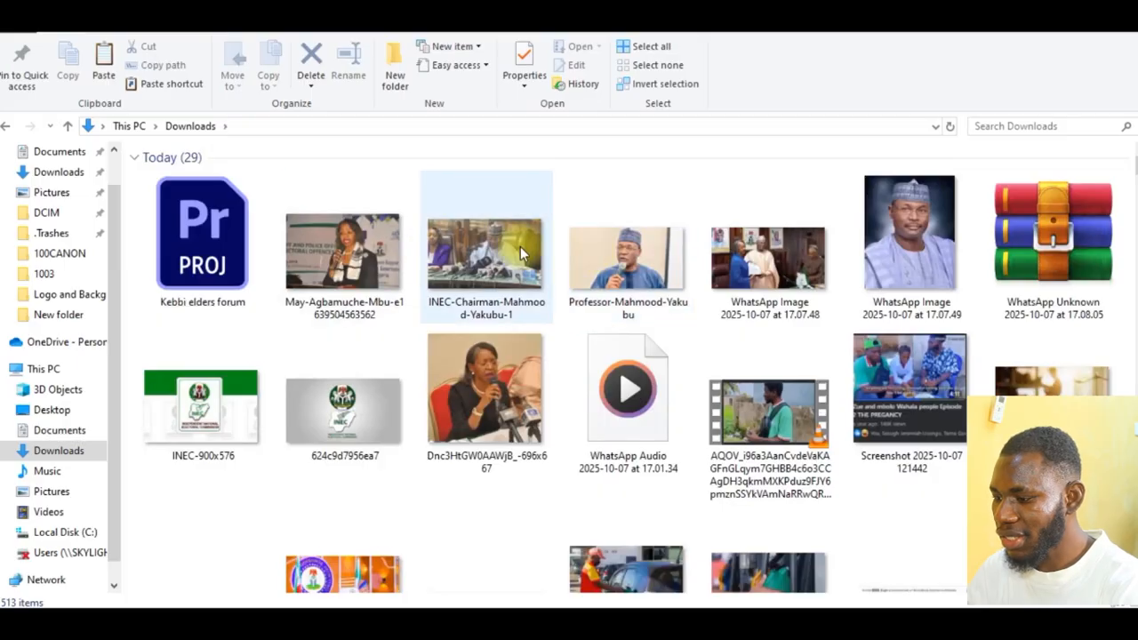
- Find the AQOV video in the Downloads folder and place it at the start of Sequence 08 on tracks V1 and A1
{"action": "scroll", "coordinate": [520, 253], "scroll_direction": "down", "scroll_amount": 1}
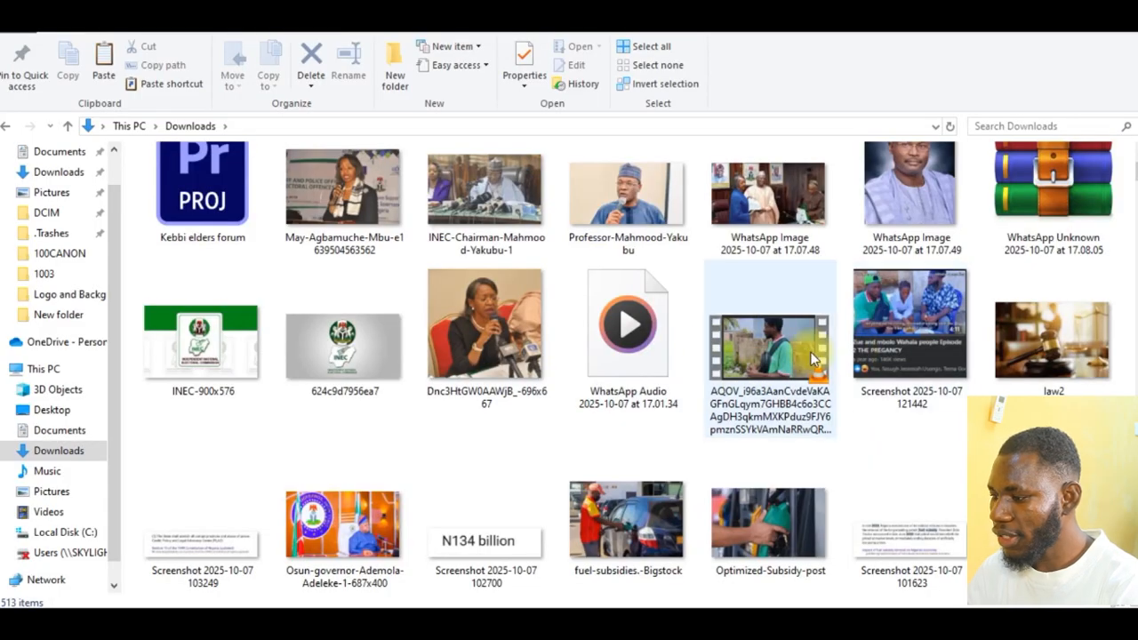
{"action": "scroll", "coordinate": [671, 348], "scroll_direction": "down", "scroll_amount": 5}
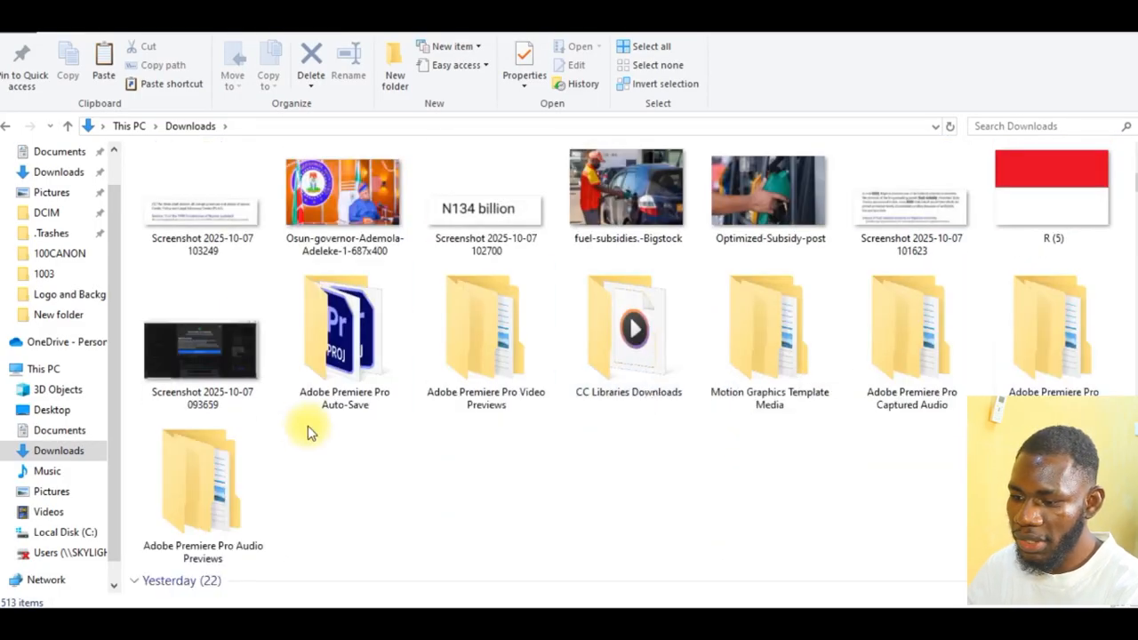
{"action": "scroll", "coordinate": [244, 466], "scroll_direction": "down", "scroll_amount": 5}
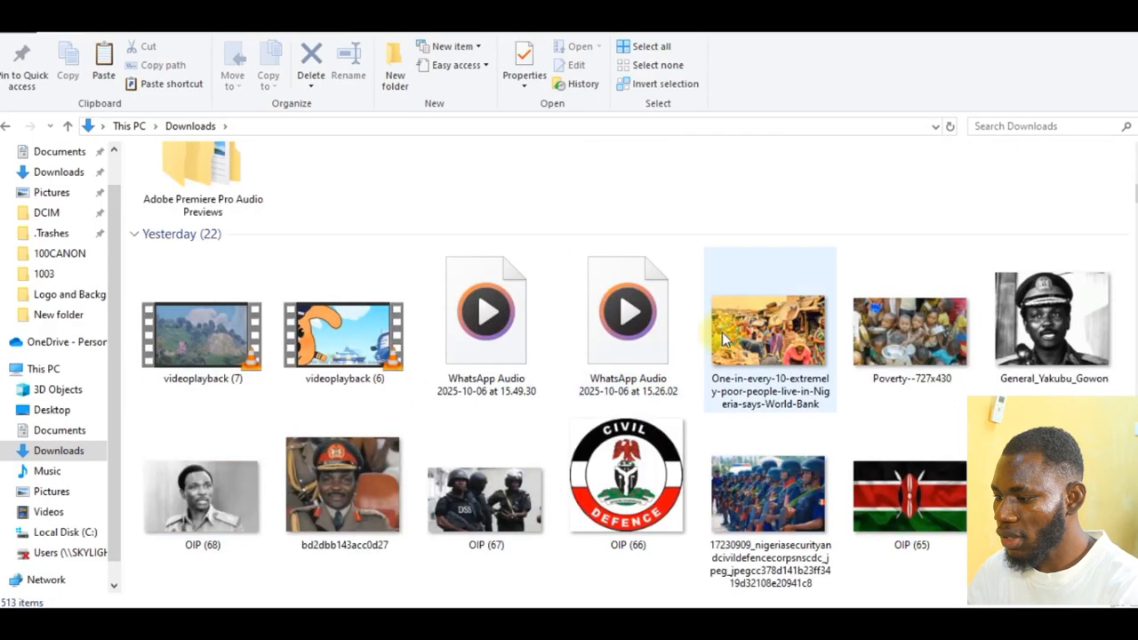
{"action": "scroll", "coordinate": [725, 351], "scroll_direction": "down", "scroll_amount": 2}
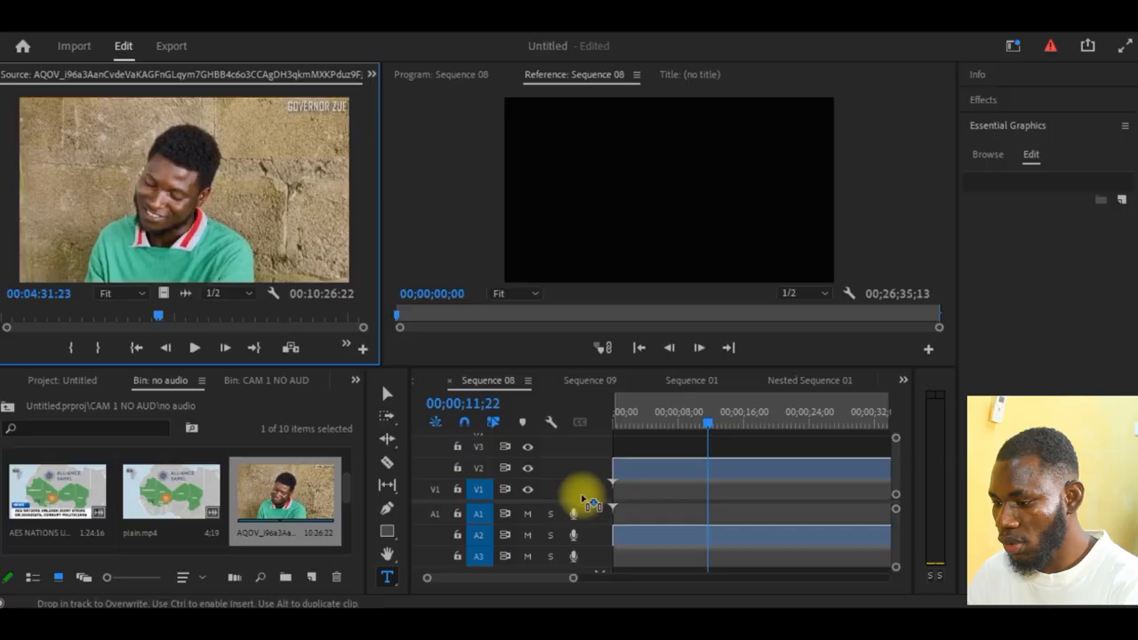
{"action": "left_click_drag", "start_coordinate": [576, 492], "coordinate": [599, 511]}
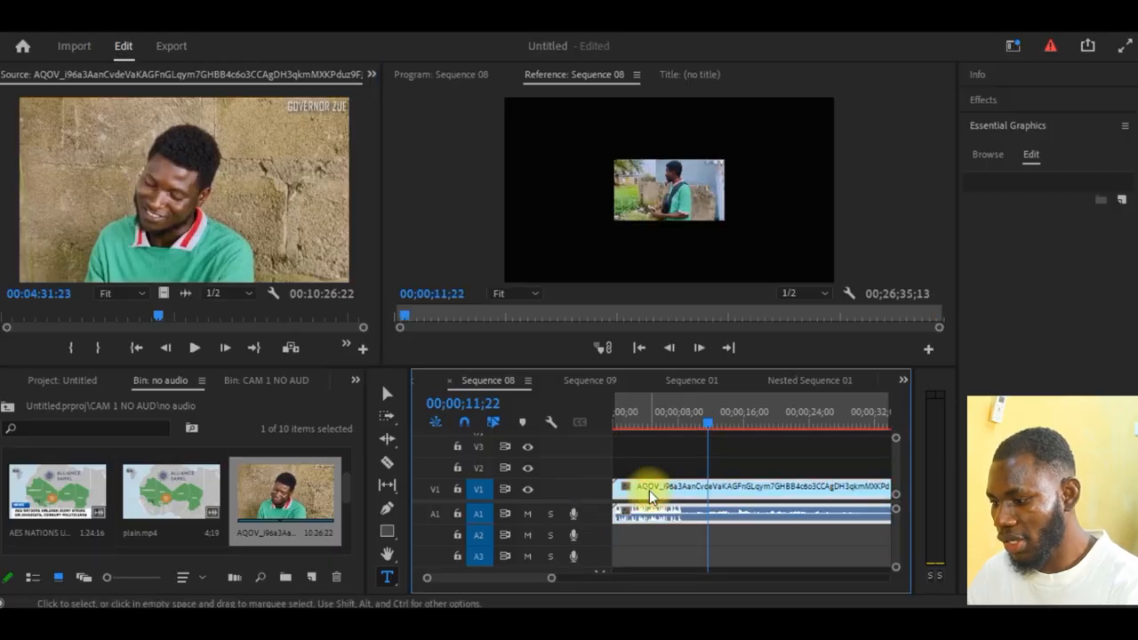
- In the enlarged timeline, try the clip's audio on track A3, return it to A1, and restore the normal layout
{"action": "key", "text": "grave"}
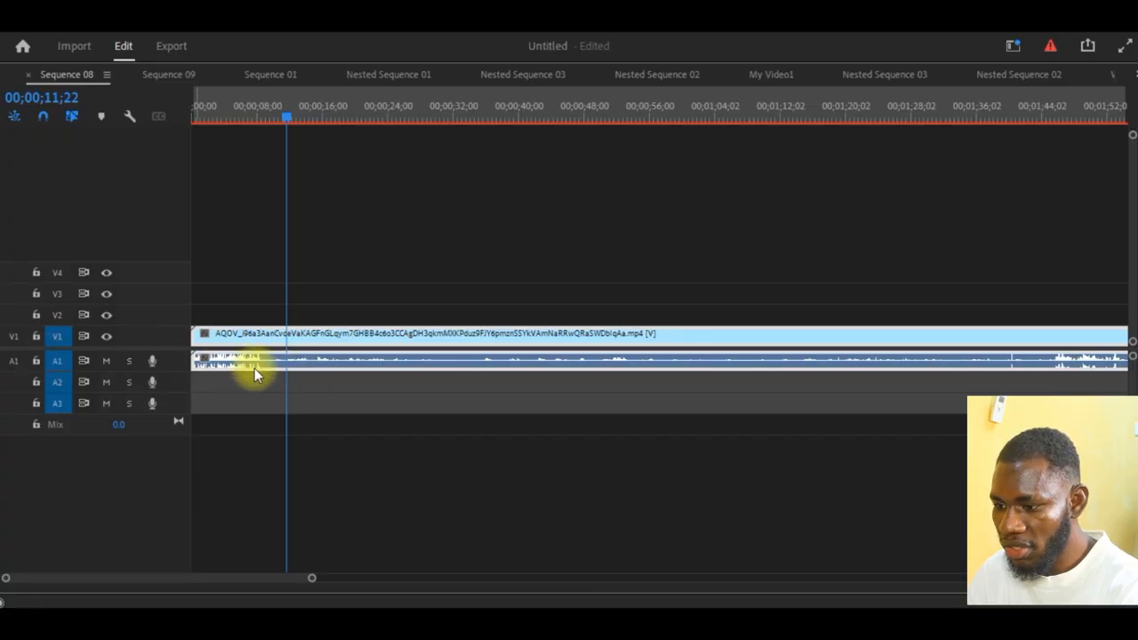
{"action": "key", "text": "Home"}
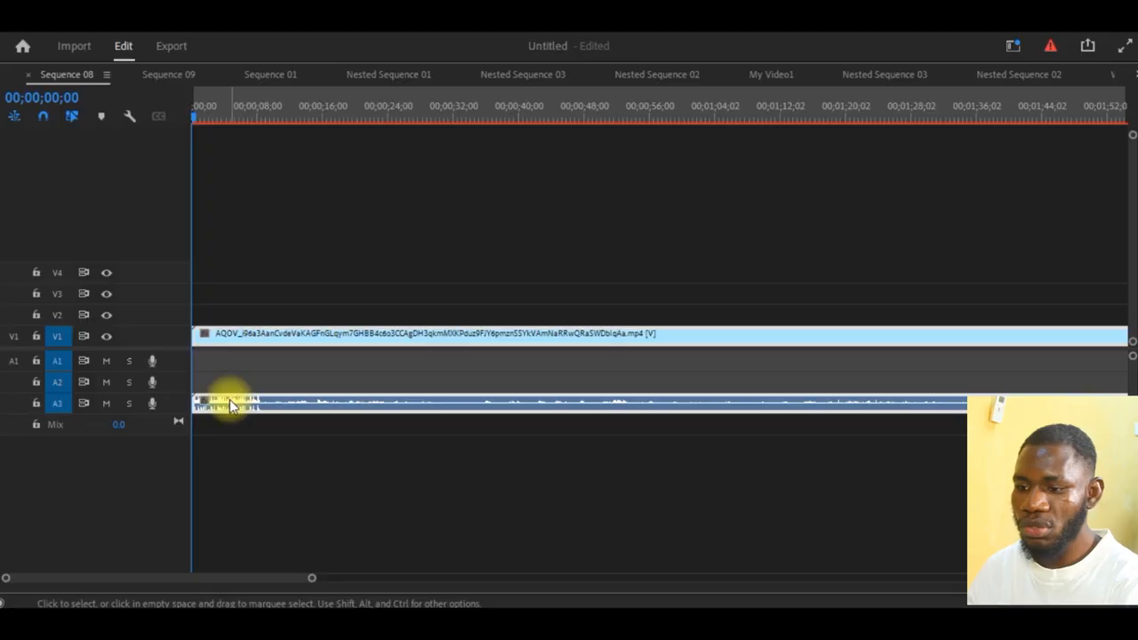
{"action": "left_click", "coordinate": [233, 399]}
{"action": "left_click_drag", "start_coordinate": [233, 399], "coordinate": [232, 363]}
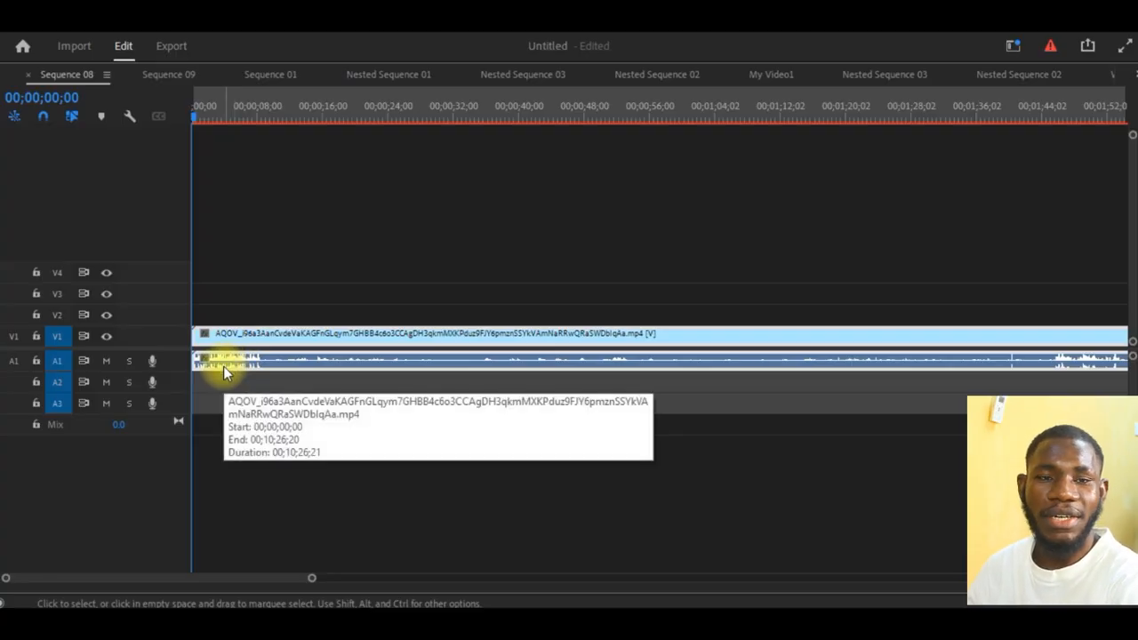
{"action": "key", "text": "grave"}
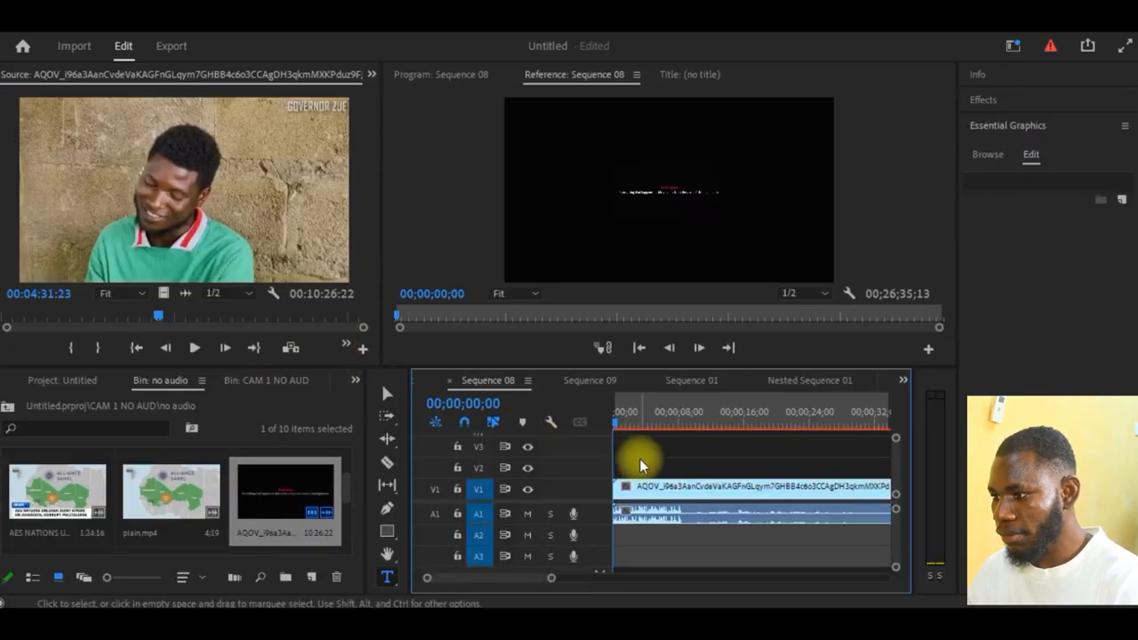
- Preview the clip up to 00;00;11;10 and scale its picture up in the Program monitor until it fills the frame
{"action": "key", "text": "space"}
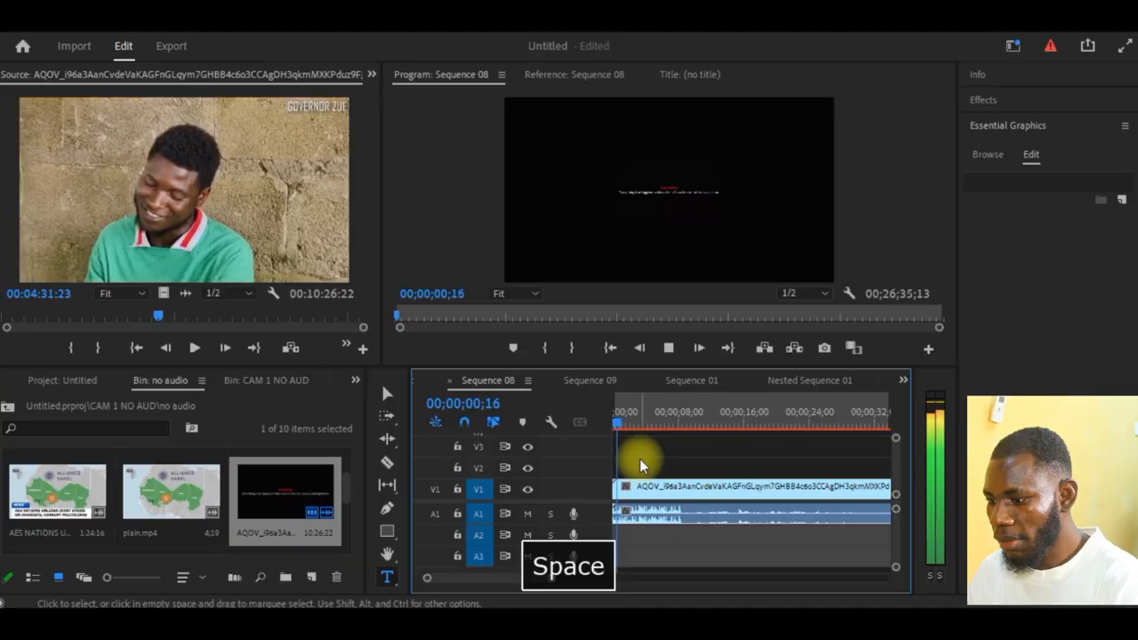
{"action": "left_click_drag", "start_coordinate": [637, 429], "coordinate": [708, 443]}
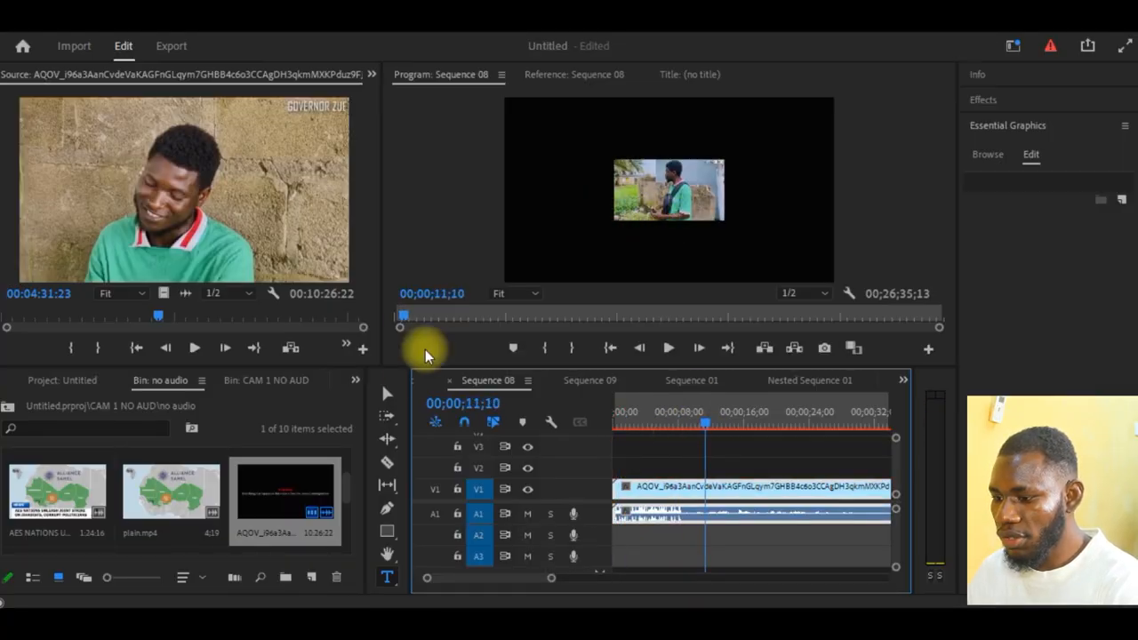
{"action": "left_click", "coordinate": [387, 393]}
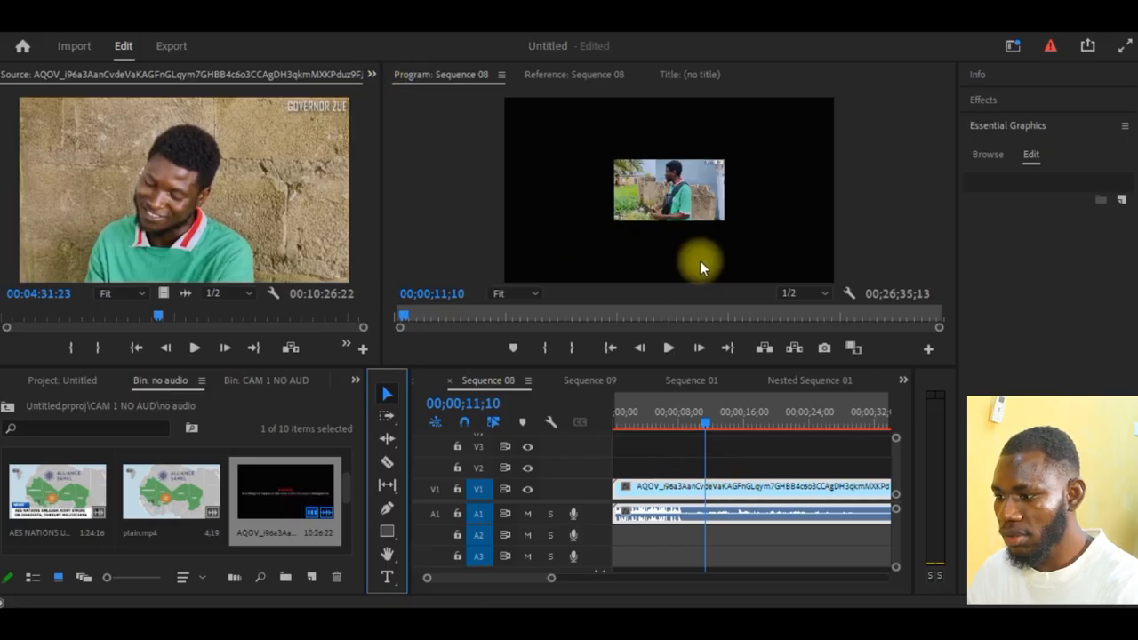
{"action": "left_click", "coordinate": [675, 211]}
{"action": "left_click", "coordinate": [676, 211]}
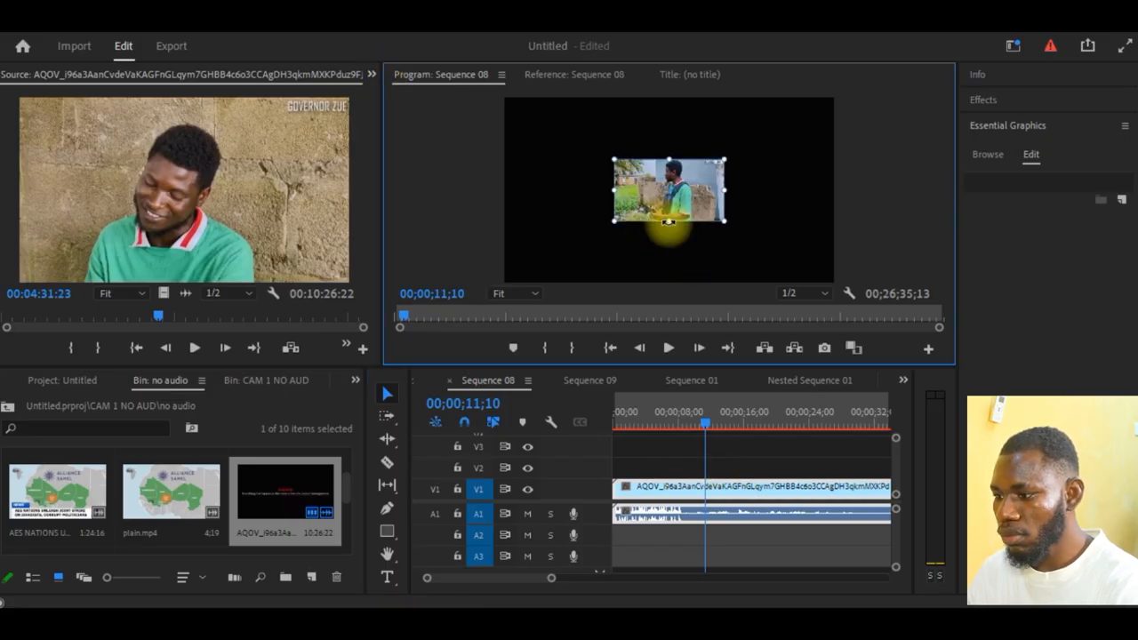
{"action": "left_click_drag", "start_coordinate": [668, 224], "coordinate": [686, 301]}
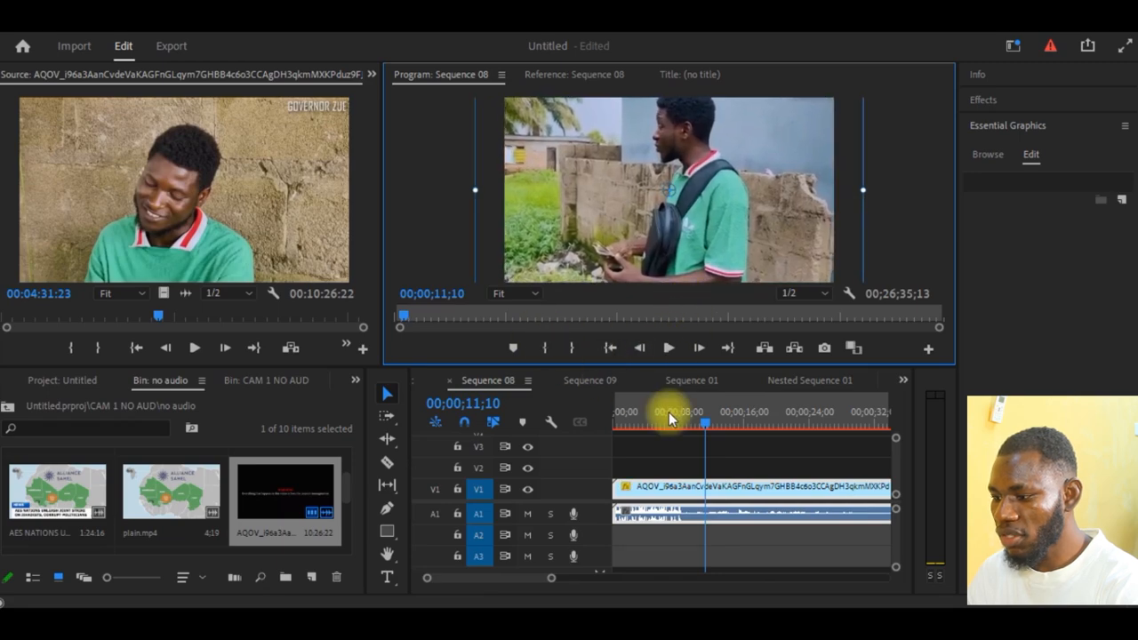
- Select the AQOV clip with the Selection tool and again with the Track Select Forward tool
{"action": "left_click", "coordinate": [740, 486]}
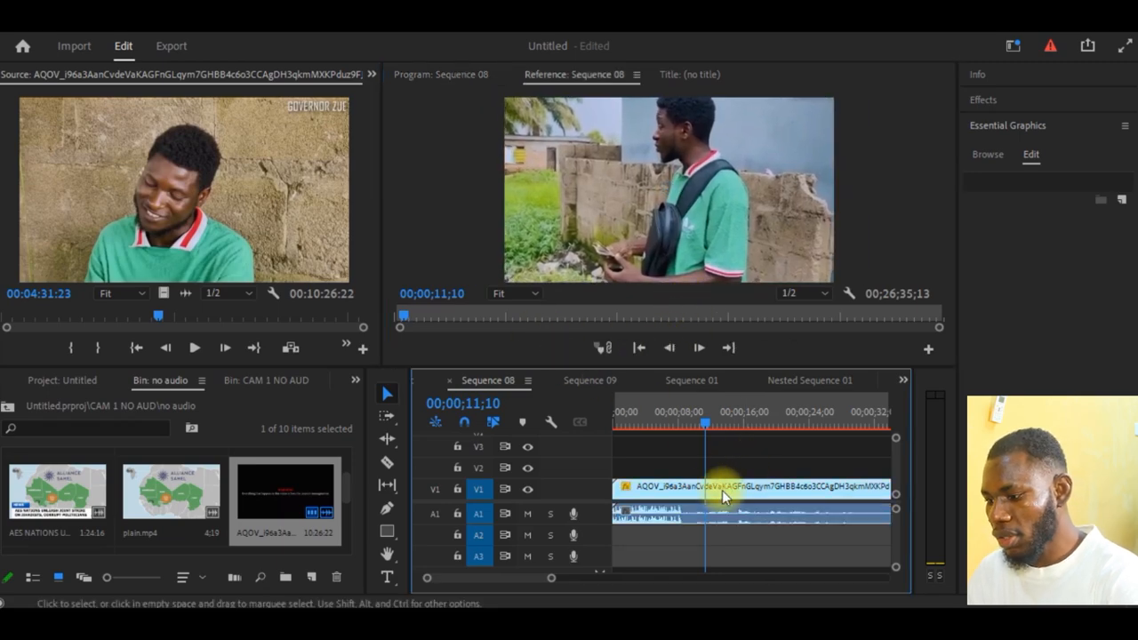
{"action": "left_click", "coordinate": [685, 512]}
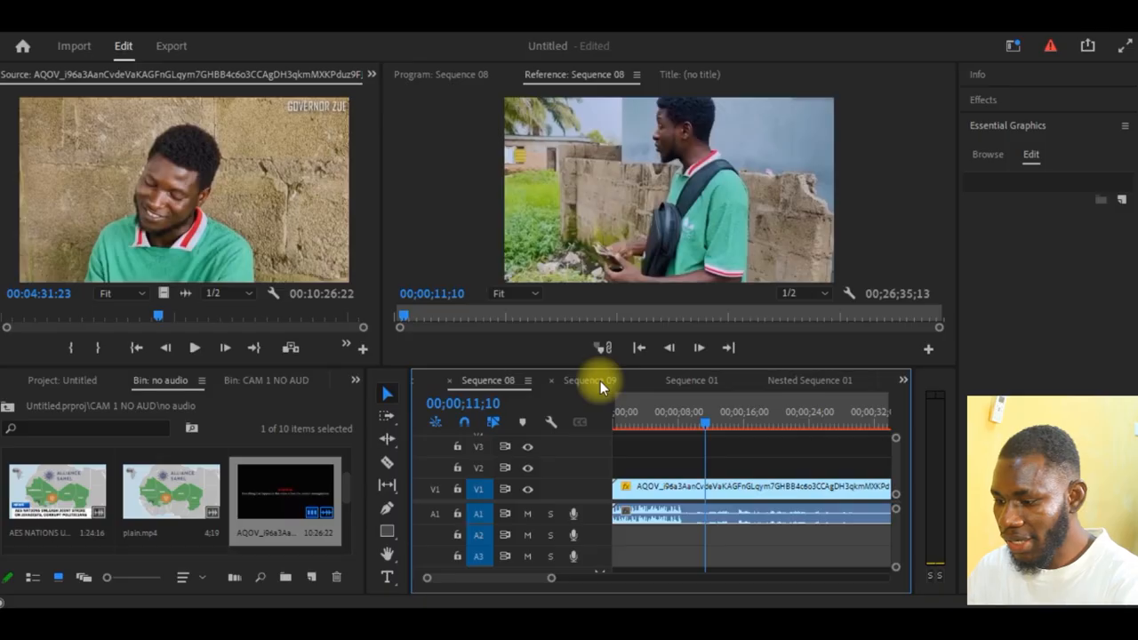
{"action": "left_click", "coordinate": [399, 380]}
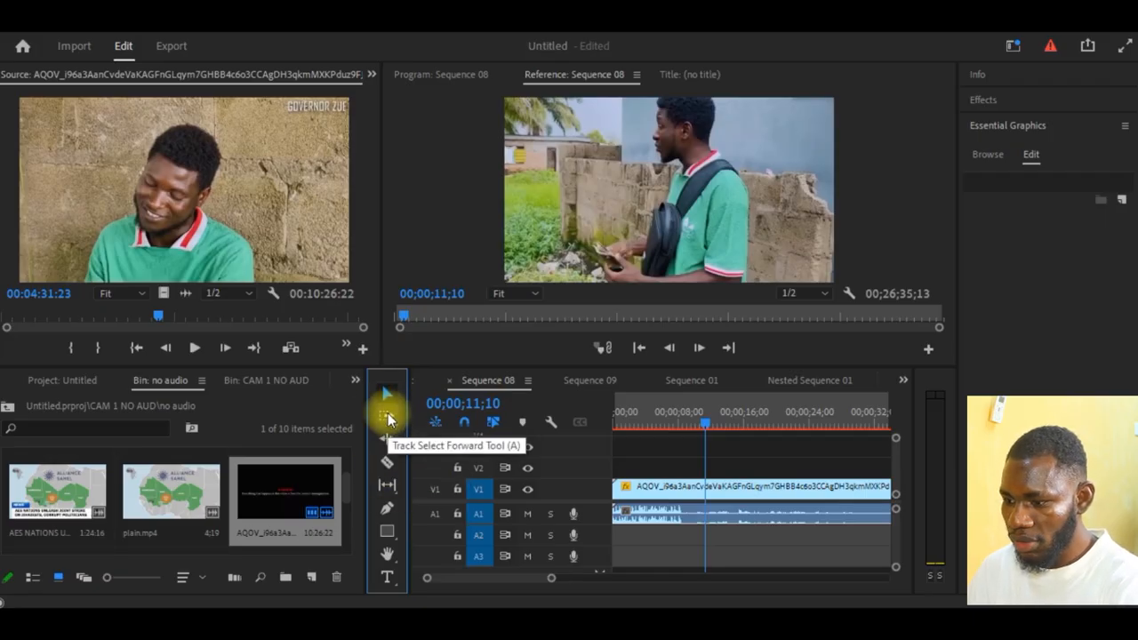
{"action": "left_click_drag", "start_coordinate": [658, 488], "coordinate": [622, 488]}
{"action": "left_click", "coordinate": [387, 418]}
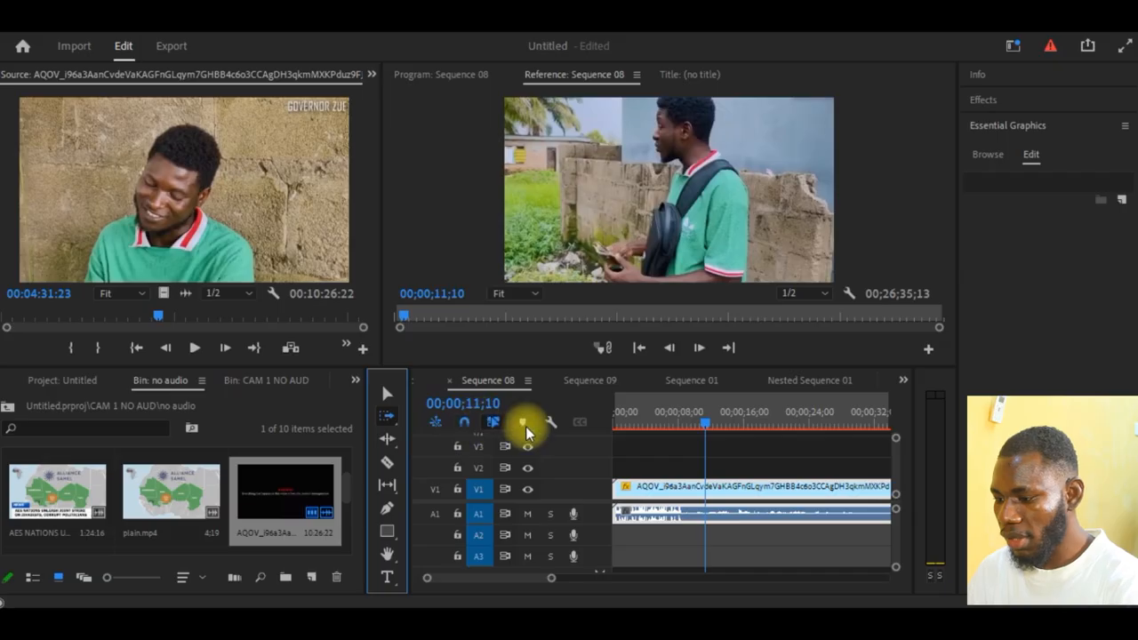
{"action": "left_click", "coordinate": [642, 488]}
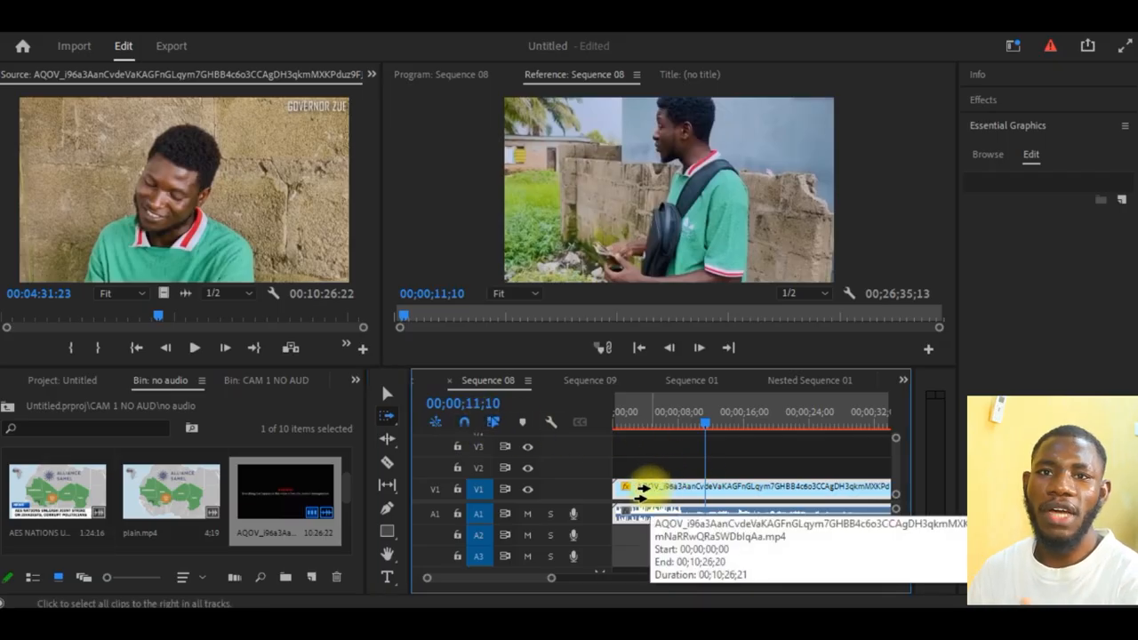
- Cut the clip with the Razor tool at the playhead and at two points further along the timeline
{"action": "key", "text": "c"}
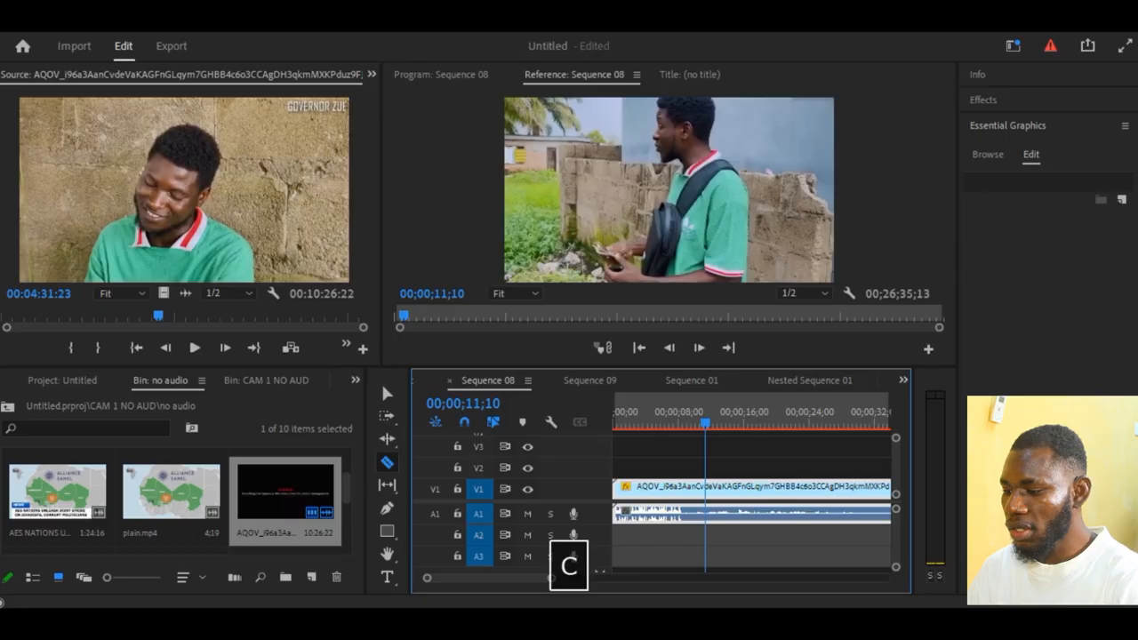
{"action": "left_click", "coordinate": [704, 487]}
{"action": "left_click", "coordinate": [759, 488]}
{"action": "left_click", "coordinate": [878, 498]}
- Marquee-select the cut pieces, shift one further along V1, and select every piece from the start with Track Select Forward
{"action": "key", "text": "v"}
{"action": "left_click_drag", "start_coordinate": [804, 450], "coordinate": [872, 503]}
{"action": "left_click_drag", "start_coordinate": [830, 466], "coordinate": [888, 529]}
{"action": "left_click_drag", "start_coordinate": [783, 486], "coordinate": [837, 489]}
{"action": "left_click", "coordinate": [388, 418]}
{"action": "left_click", "coordinate": [635, 487]}
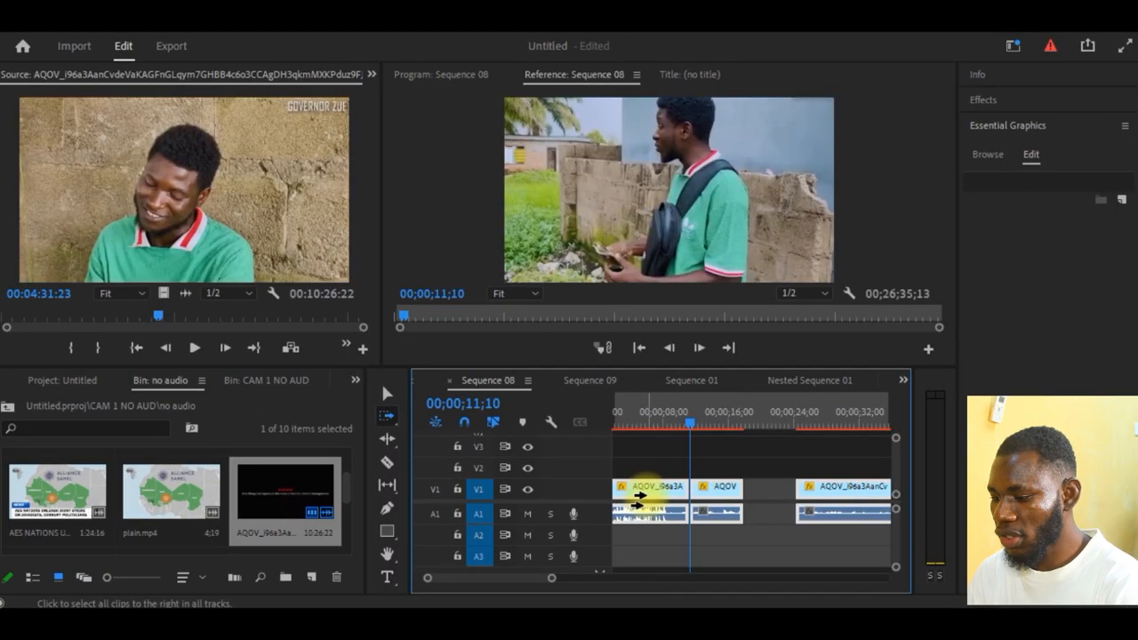
- Try shifting the cut AQOV pieces further along V1, and undo the move
{"action": "left_click_drag", "start_coordinate": [639, 494], "coordinate": [754, 493]}
{"action": "key", "text": "v"}
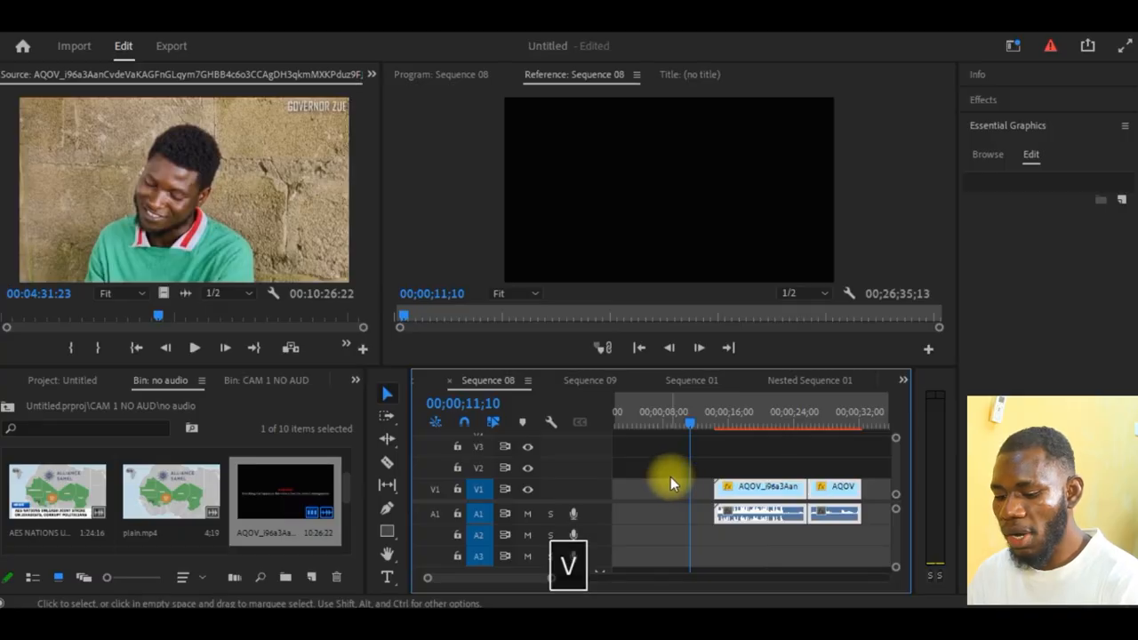
{"action": "key", "text": "ctrl+z"}
{"action": "key", "text": "ctrl+z"}
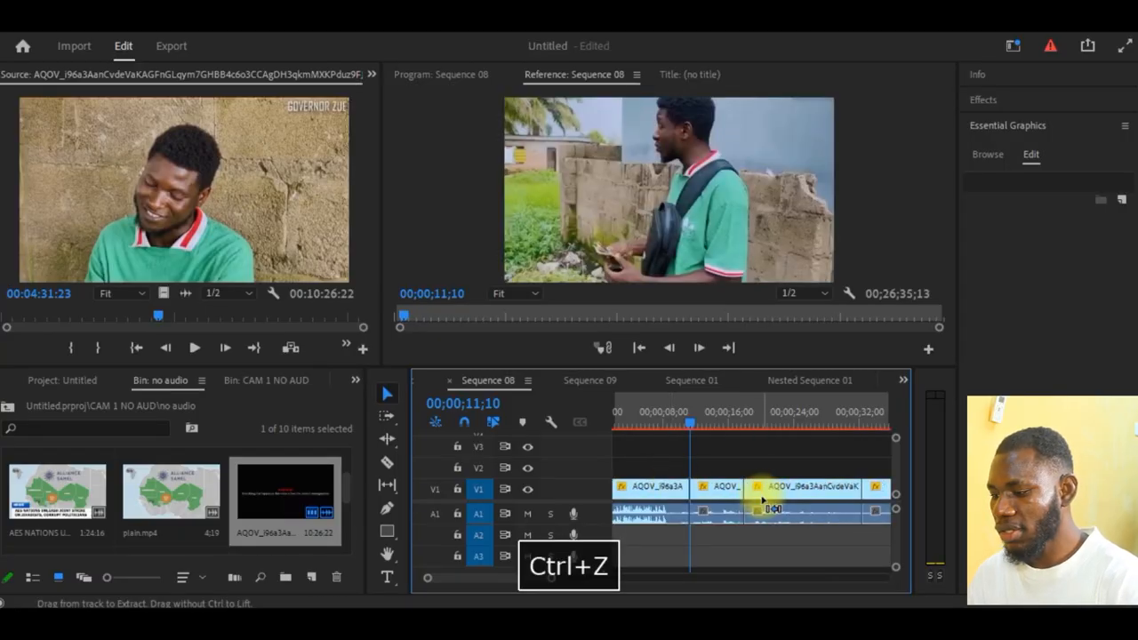
- Play the sequence briefly from 00;00;07;05 and park the playhead at 00;00;09;20
{"action": "left_click", "coordinate": [386, 461]}
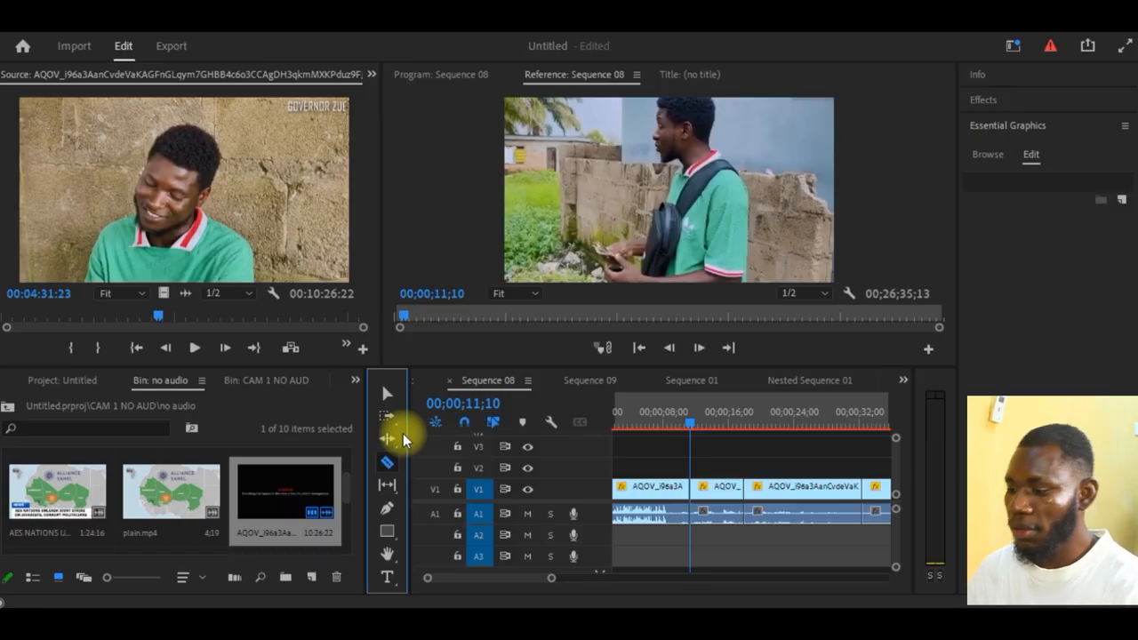
{"action": "left_click", "coordinate": [657, 422]}
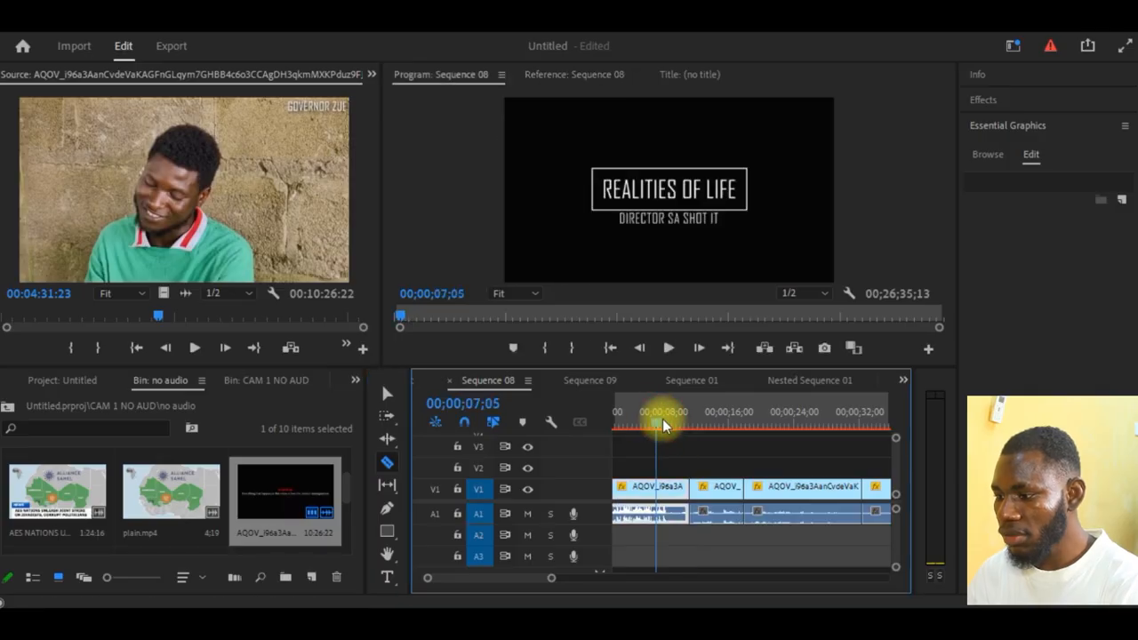
{"action": "key", "text": "space"}
{"action": "key", "text": "space"}
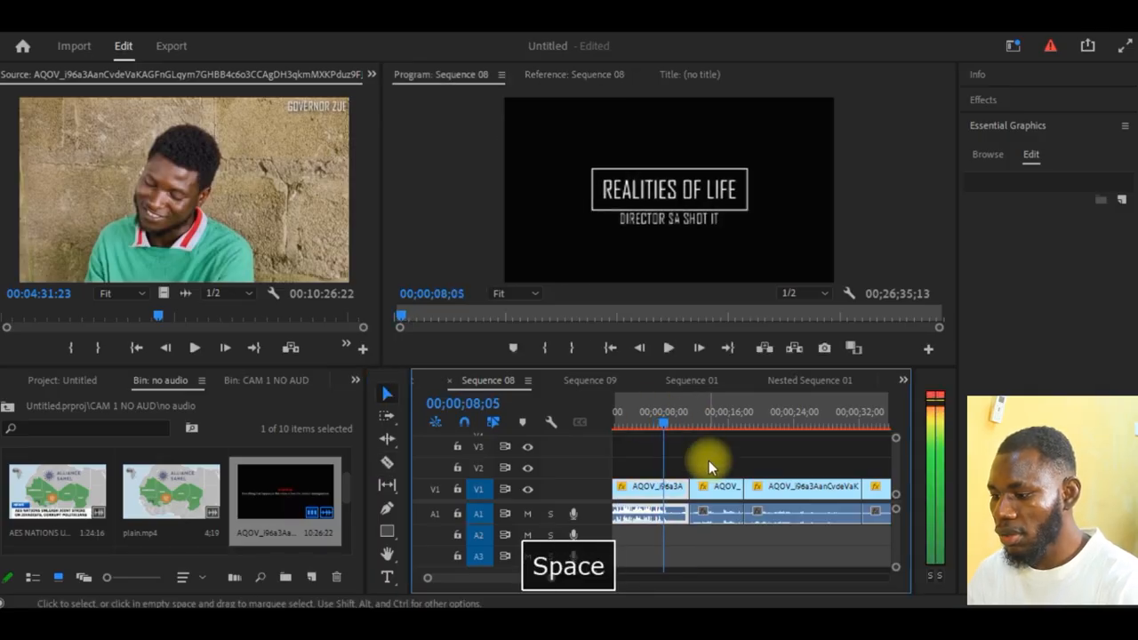
{"action": "left_click", "coordinate": [678, 417]}
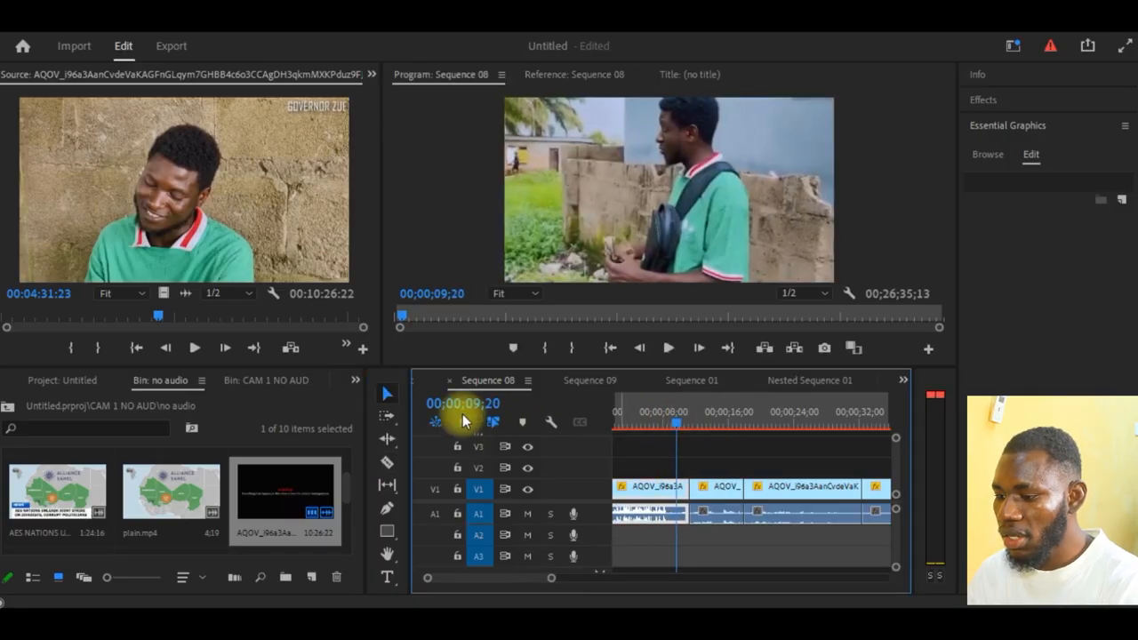
- Move the first cut piece along V1 over the following pieces, and back to start at 00;00;16;24 with a gap before the long piece
{"action": "left_click", "coordinate": [389, 395]}
{"action": "left_click_drag", "start_coordinate": [666, 488], "coordinate": [824, 490]}
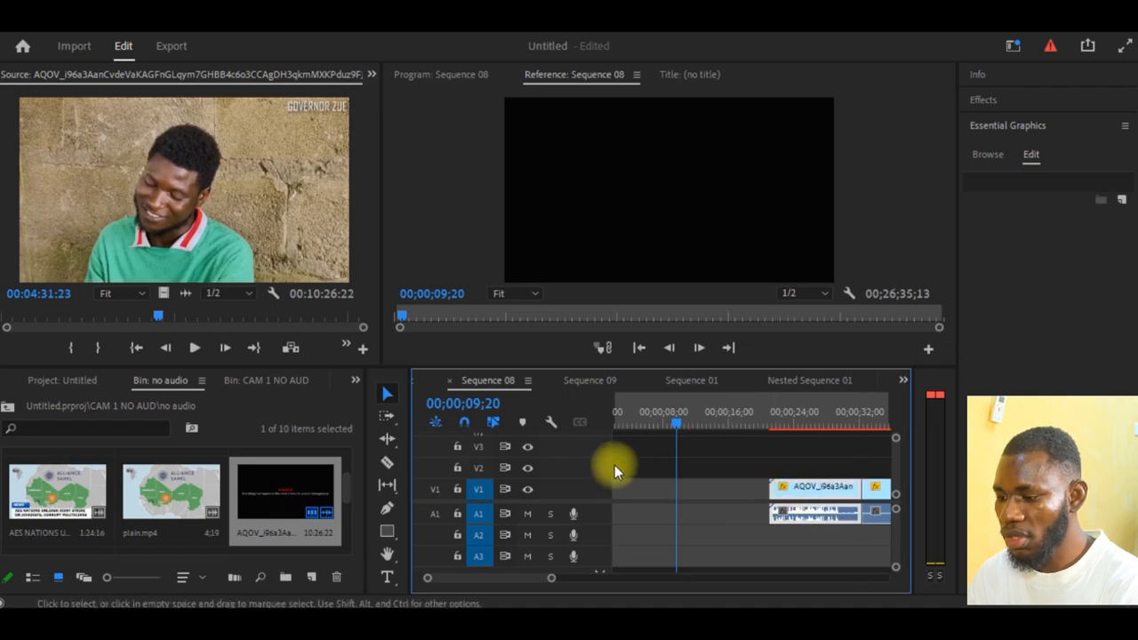
{"action": "left_click", "coordinate": [386, 415]}
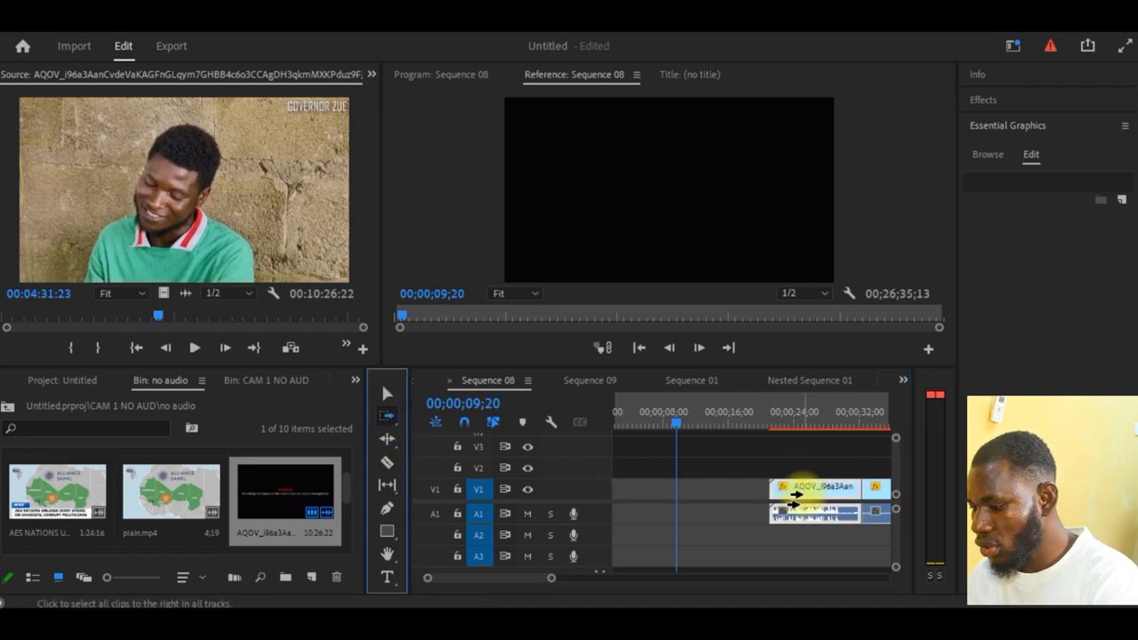
{"action": "key", "text": "minus"}
{"action": "key", "text": "grave"}
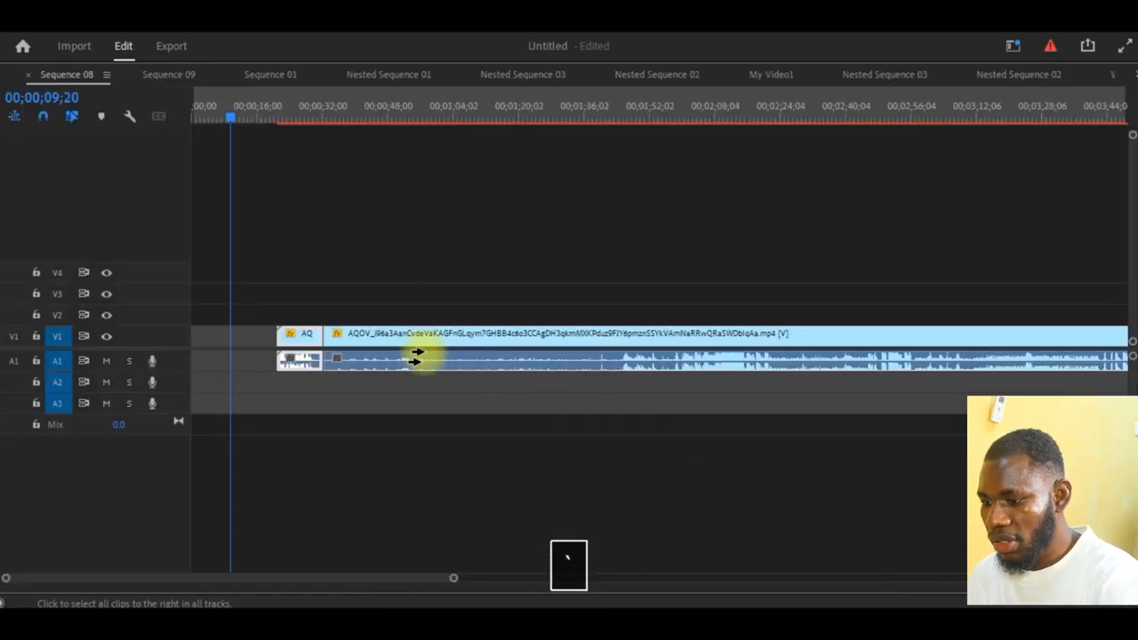
{"action": "key", "text": "v"}
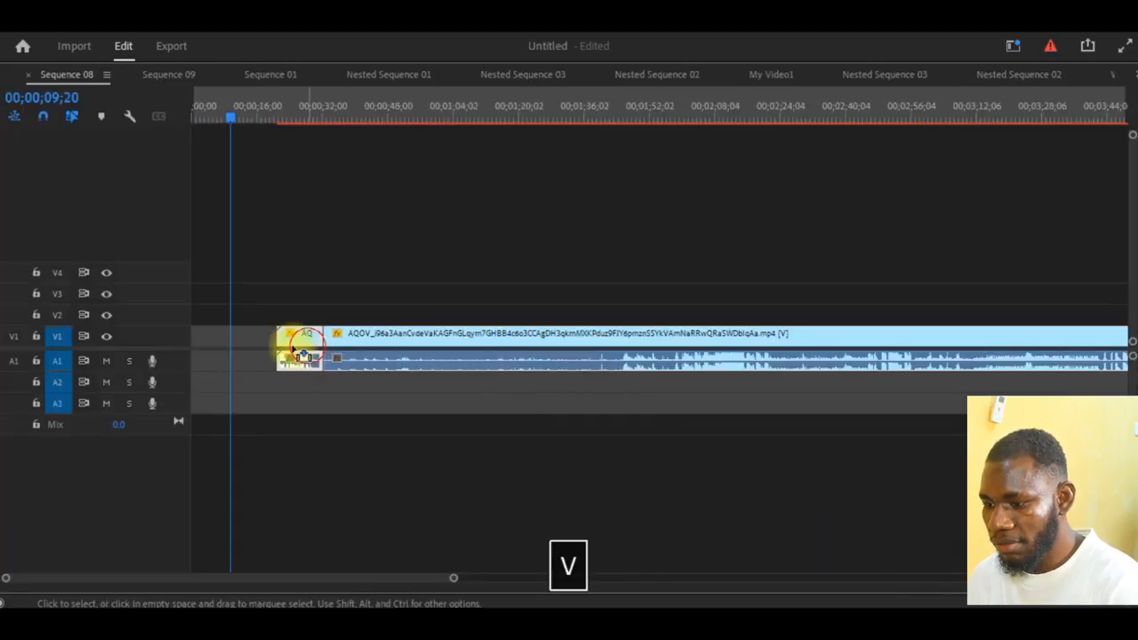
{"action": "left_click_drag", "start_coordinate": [296, 352], "coordinate": [278, 352]}
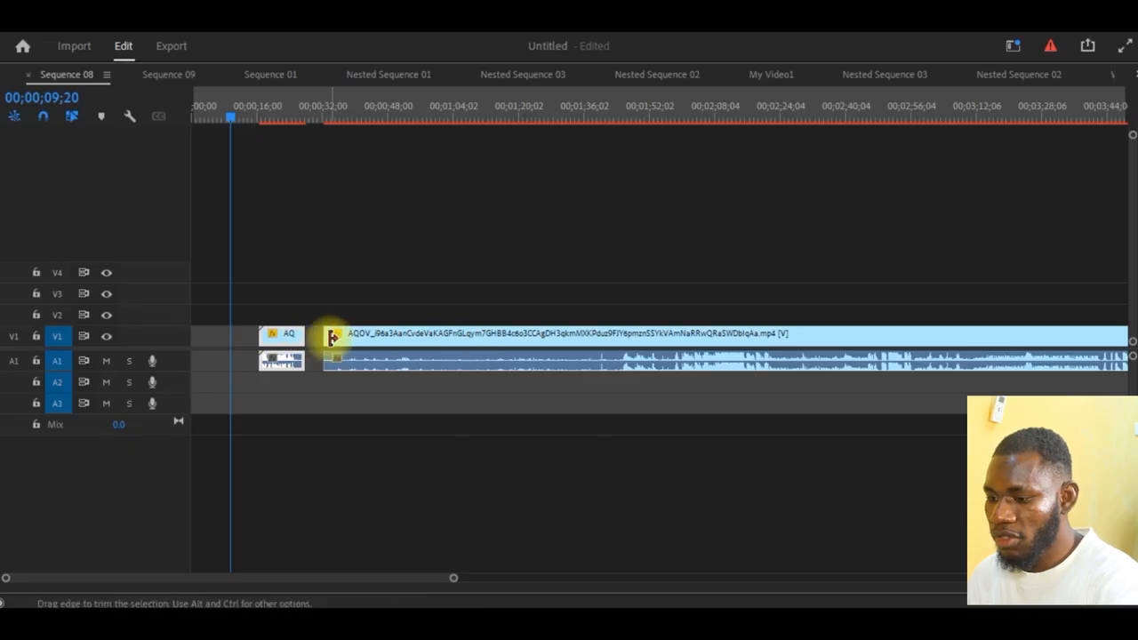
- Cut the long piece with the Razor tool near 00;01;06 and move its second part further along V1 to leave a gap
{"action": "key", "text": "c"}
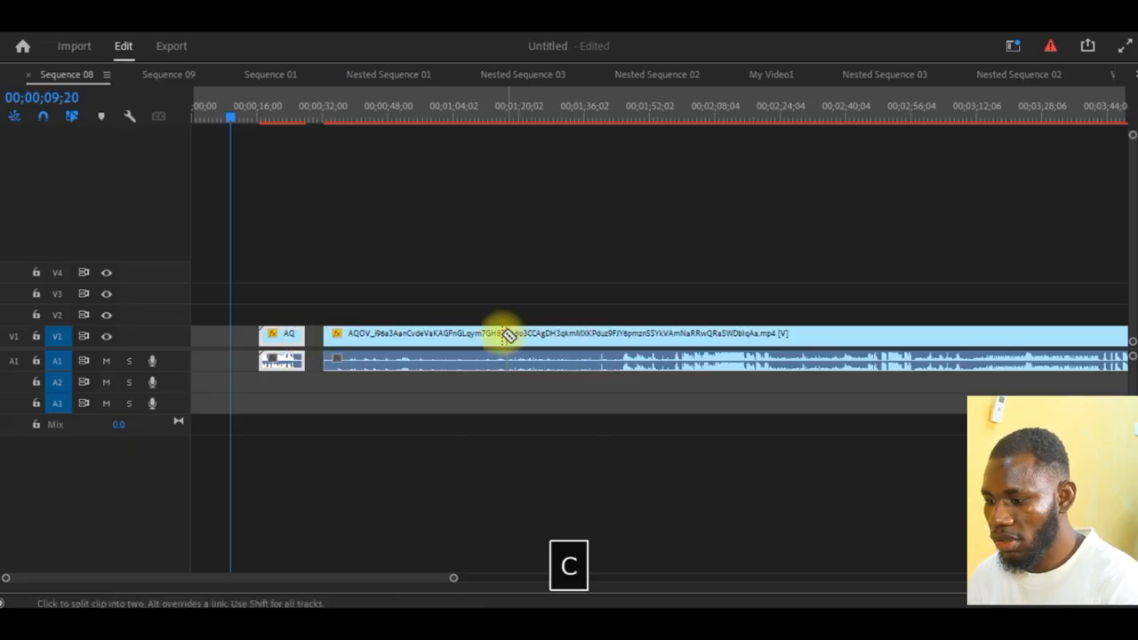
{"action": "left_click", "coordinate": [463, 345]}
{"action": "key", "text": "v"}
{"action": "left_click_drag", "start_coordinate": [560, 341], "coordinate": [618, 347]}
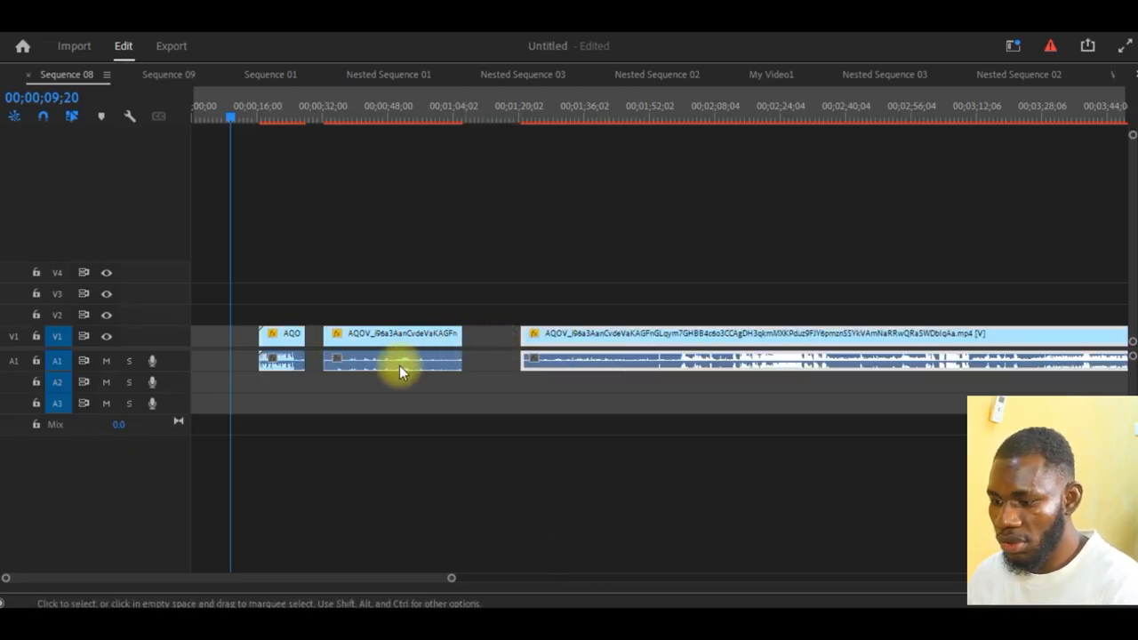
- Select all pieces from the first with Track Select Forward and move them together to about 00;01;55, with their audio on A2
{"action": "left_click", "coordinate": [271, 344]}
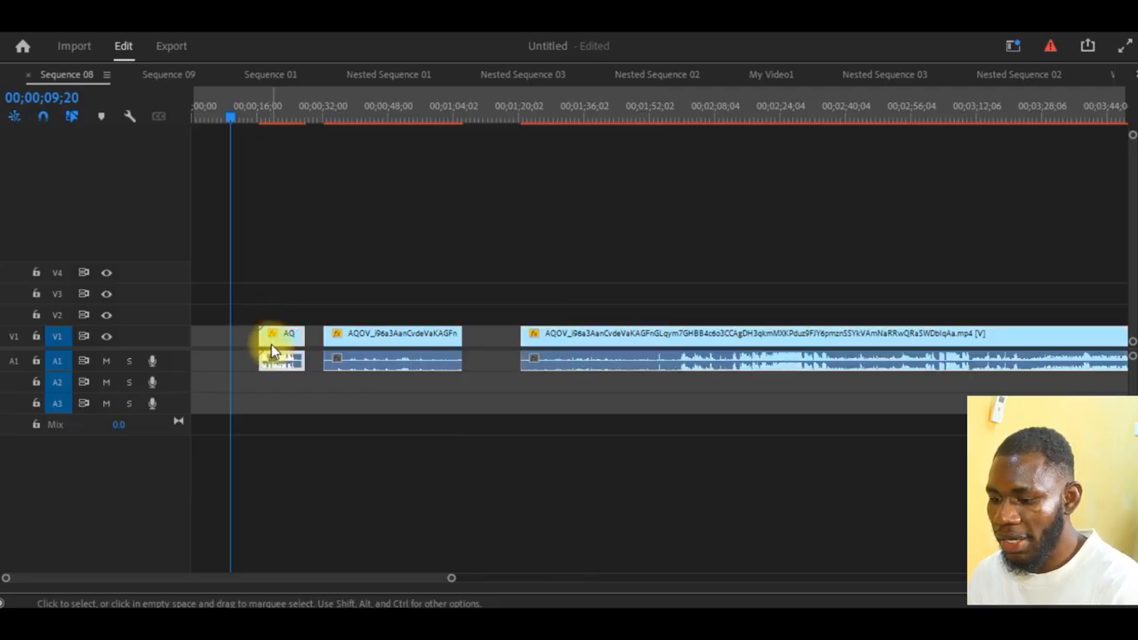
{"action": "key", "text": "grave"}
{"action": "left_click", "coordinate": [387, 418]}
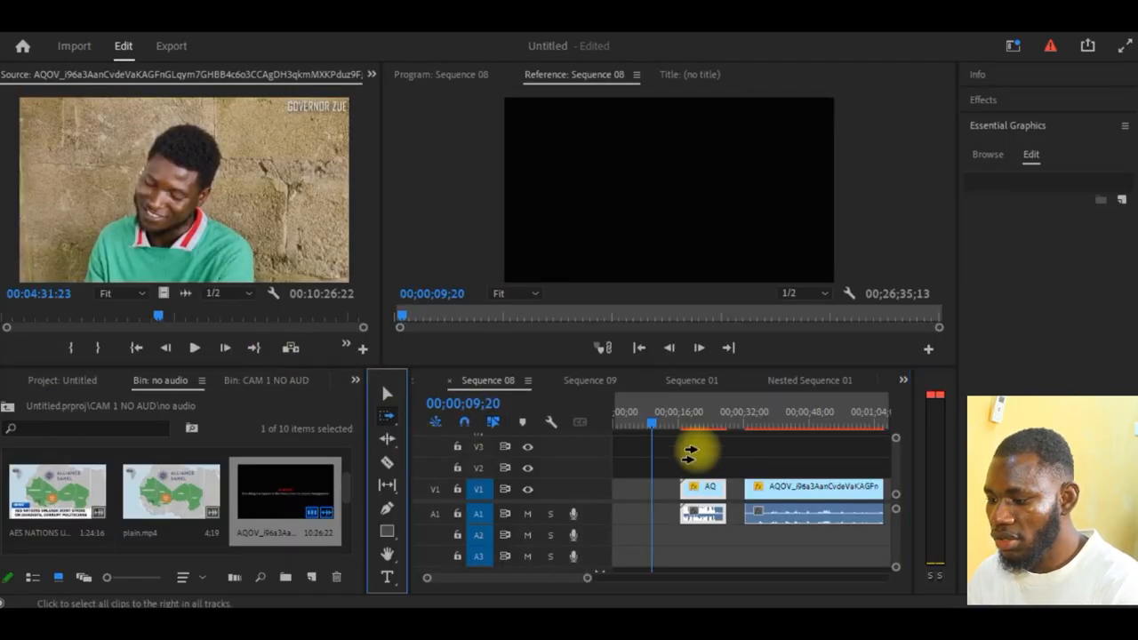
{"action": "key", "text": "grave"}
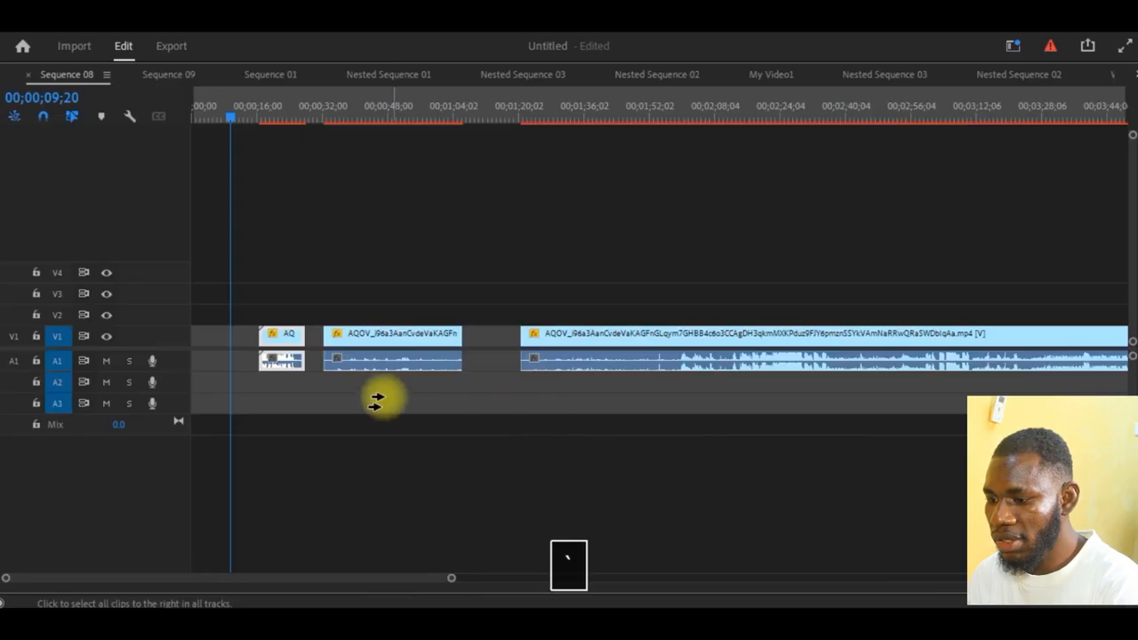
{"action": "left_click", "coordinate": [283, 350]}
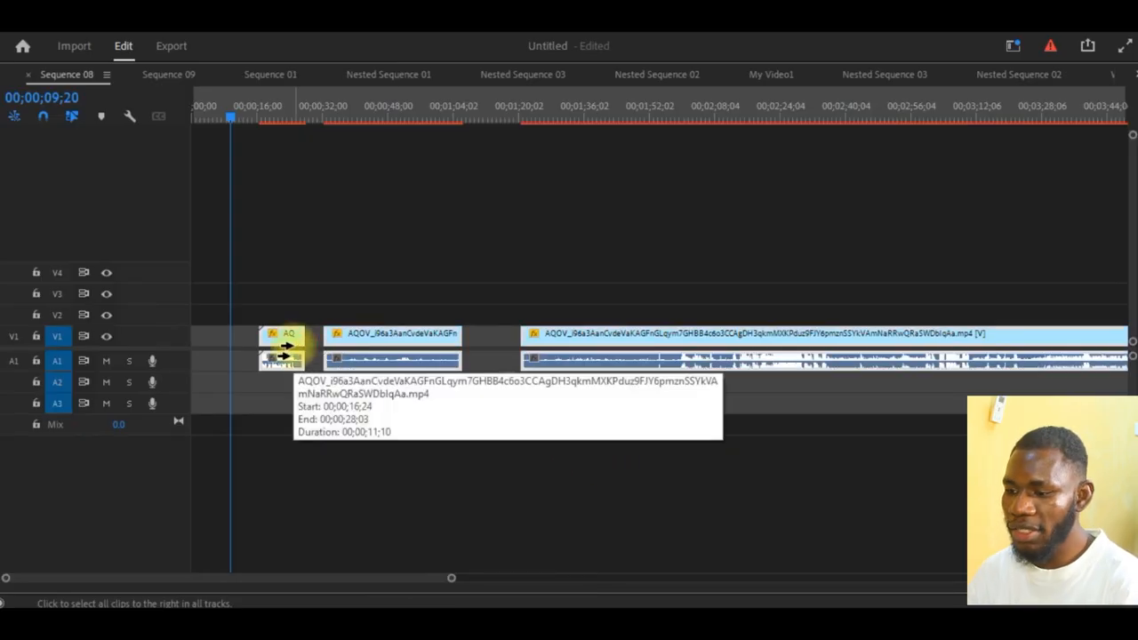
{"action": "left_click_drag", "start_coordinate": [280, 345], "coordinate": [684, 384]}
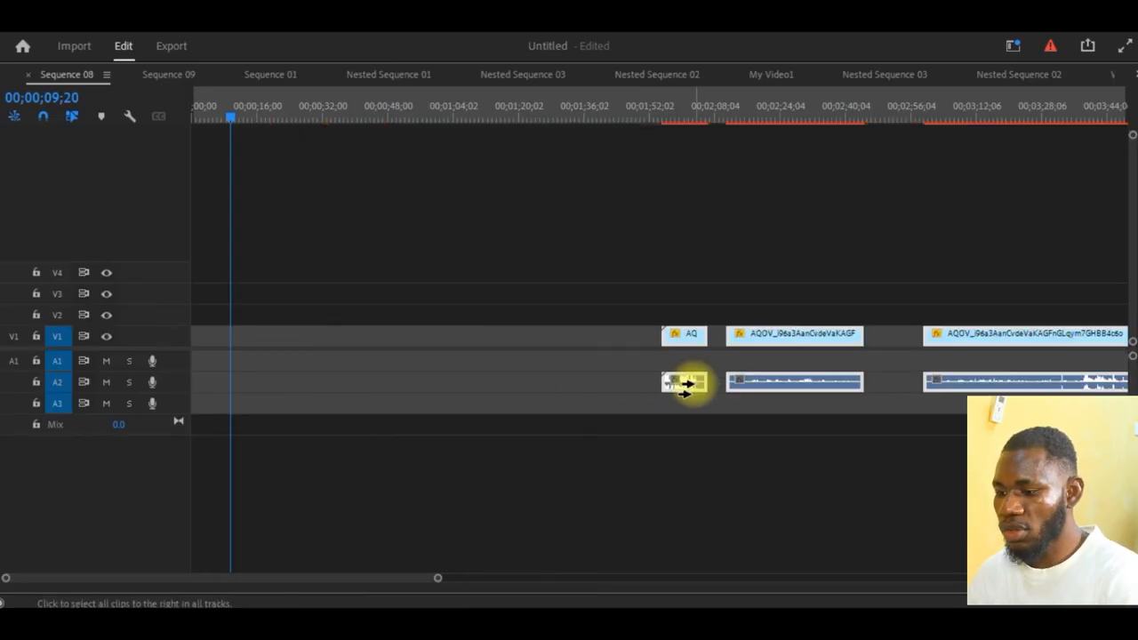
- Select the empty gap on V1, and bring all pieces back with Track Select Forward to start at the playhead, 00;00;09;20
{"action": "key", "text": "v"}
{"action": "left_click", "coordinate": [448, 336]}
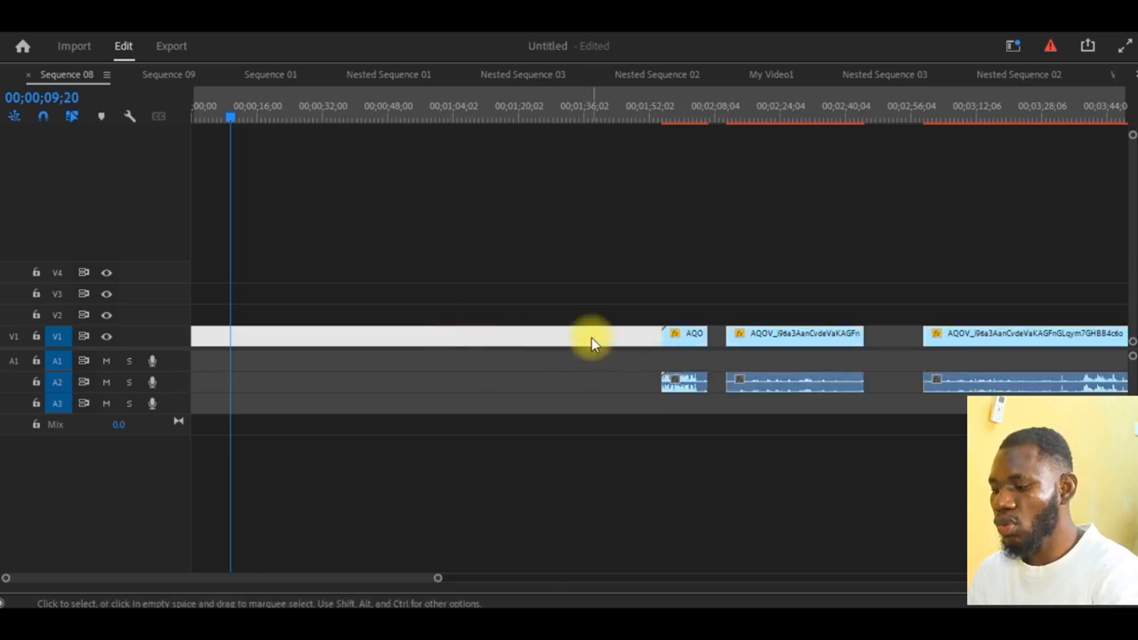
{"action": "key", "text": "a"}
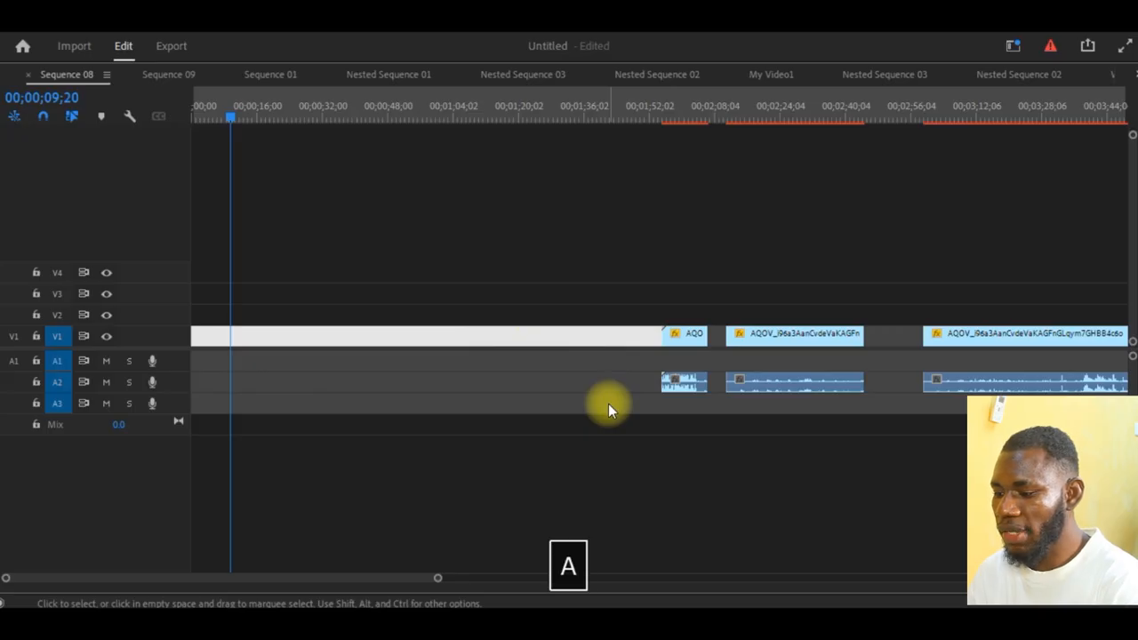
{"action": "left_click", "coordinate": [686, 343]}
{"action": "left_click_drag", "start_coordinate": [689, 343], "coordinate": [258, 335]}
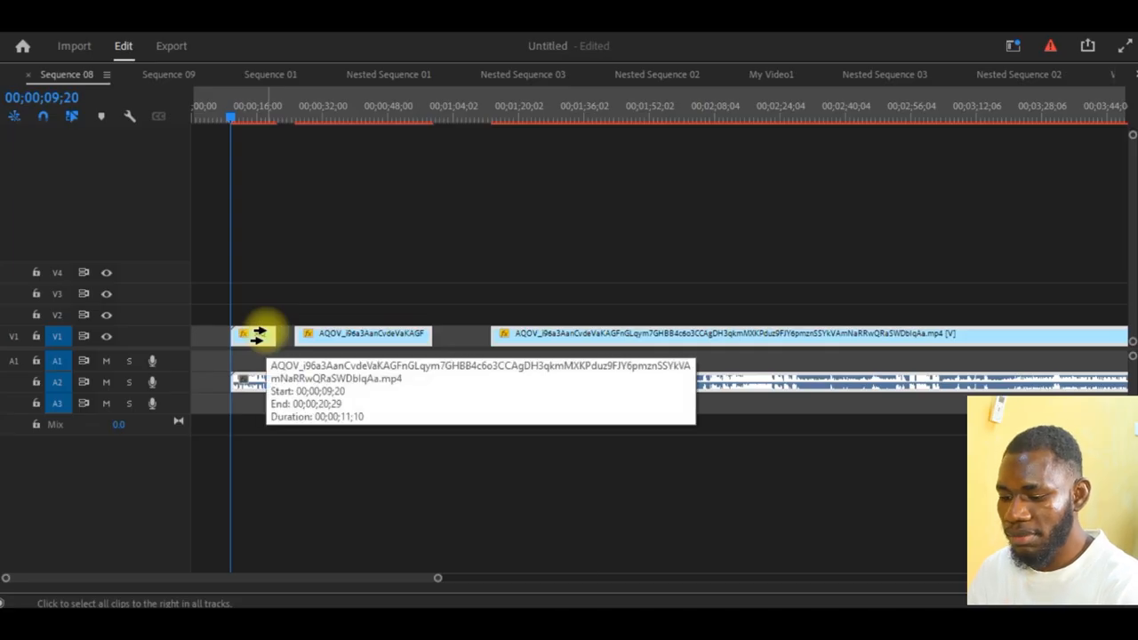
- Deselect the pieces and select them all again from the first piece with Track Select Forward
{"action": "key", "text": "grave"}
{"action": "key", "text": "v"}
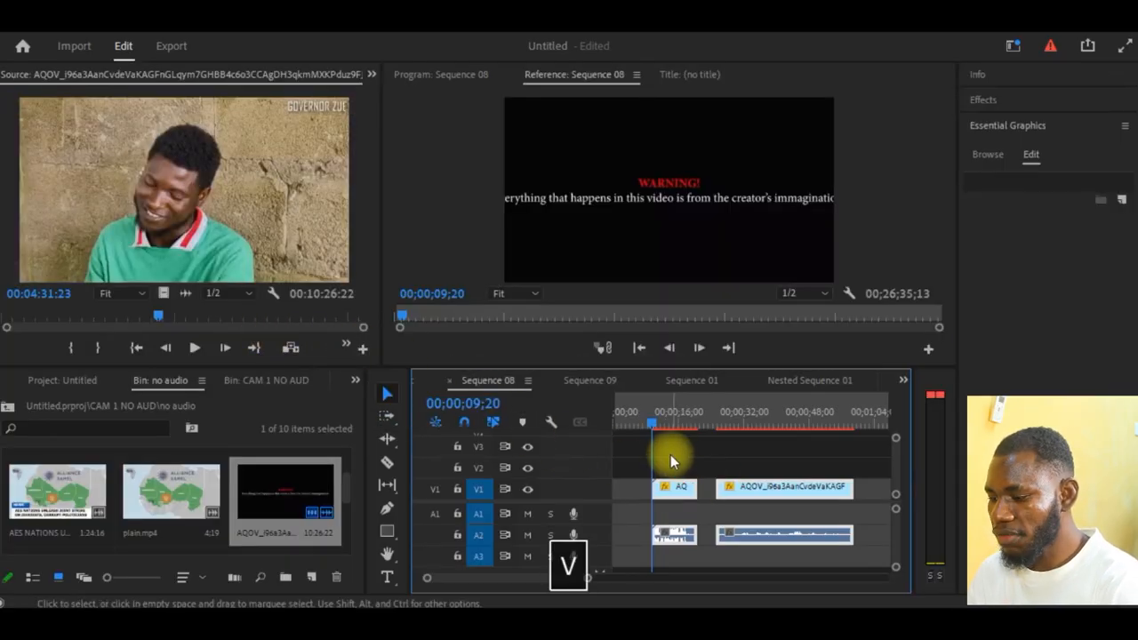
{"action": "left_click", "coordinate": [671, 451]}
{"action": "key", "text": "equal"}
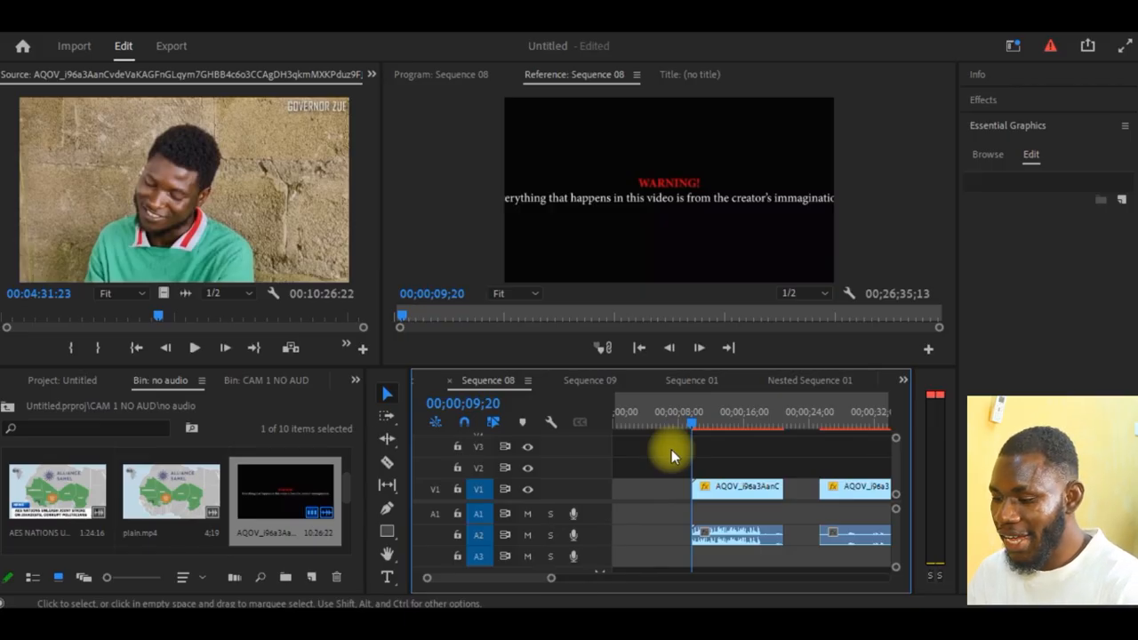
{"action": "key", "text": "a"}
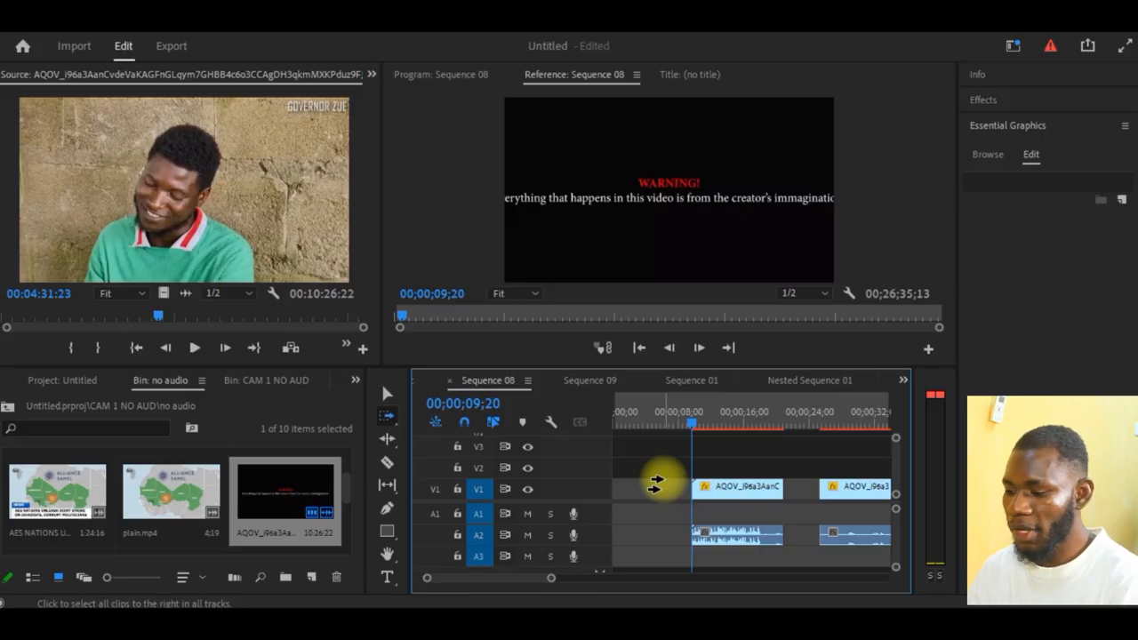
{"action": "left_click", "coordinate": [702, 492]}
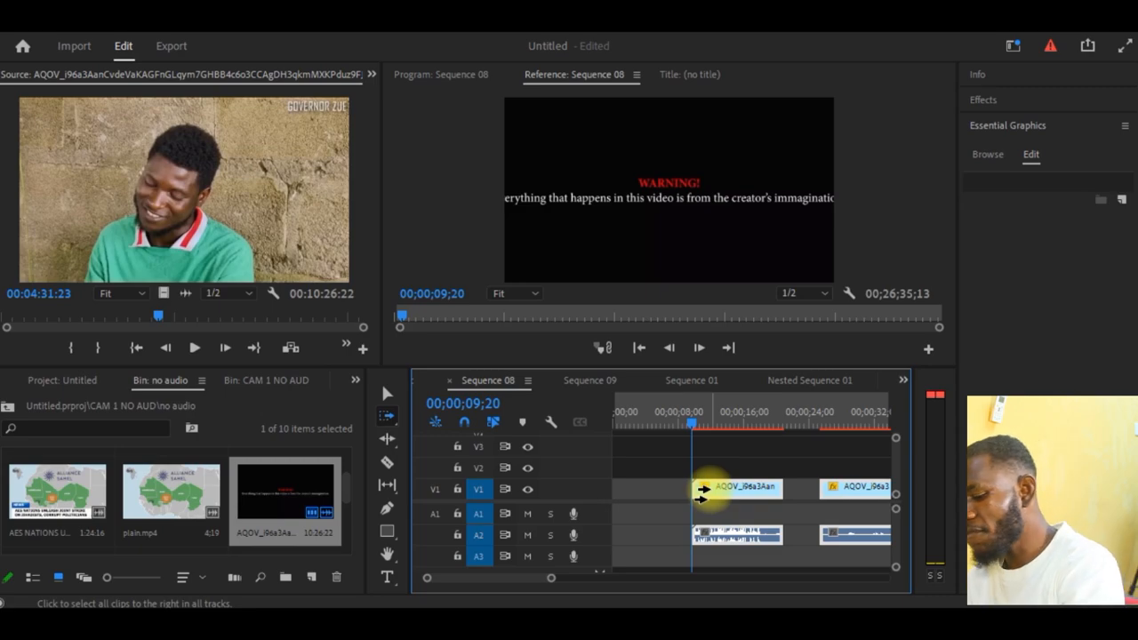
- Try shifting only the second and third pieces further along with Track Select Forward, and undo the move
{"action": "key", "text": "grave"}
{"action": "key", "text": "minus"}
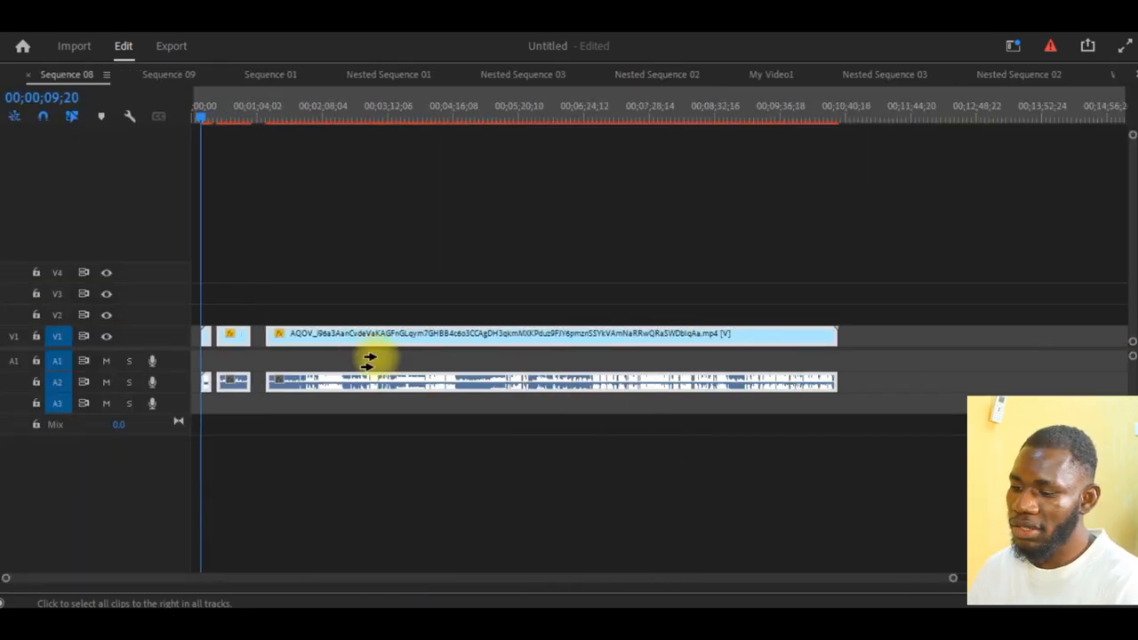
{"action": "left_click", "coordinate": [212, 334]}
{"action": "left_click_drag", "start_coordinate": [210, 334], "coordinate": [428, 352]}
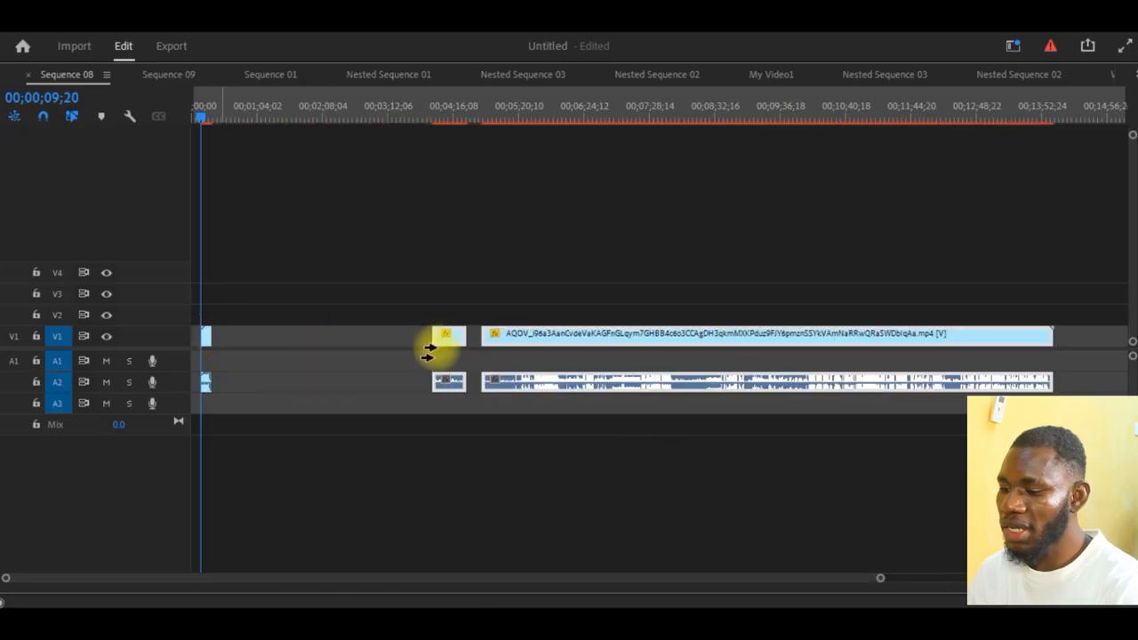
{"action": "key", "text": "ctrl+z"}
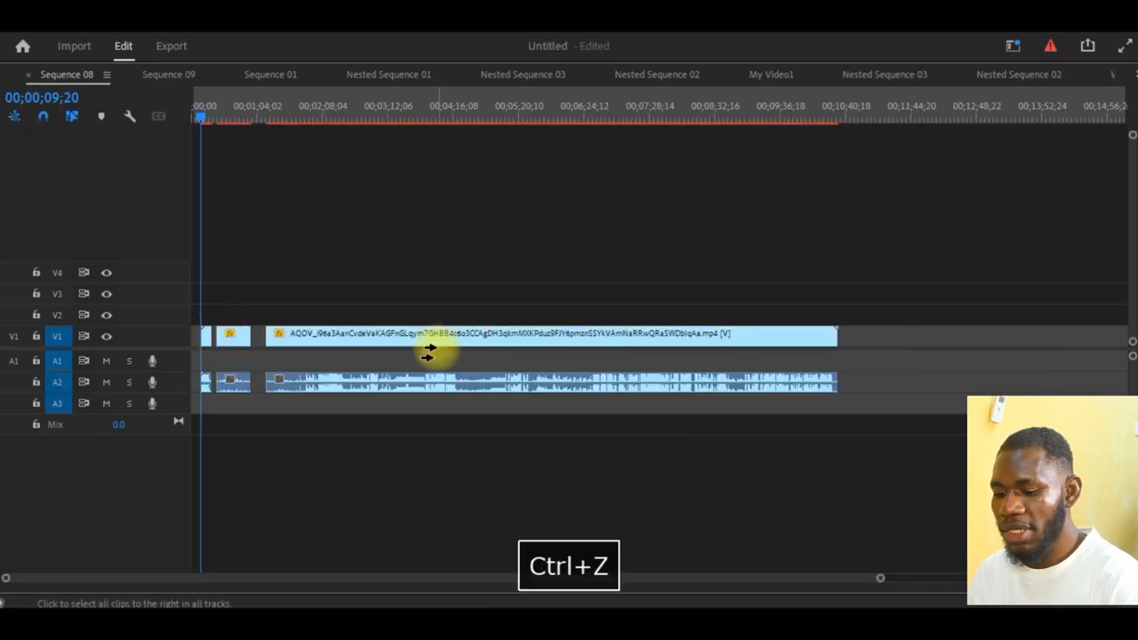
- Move only the middle piece with the Selection tool until it meets the start of the long piece
{"action": "key", "text": "grave"}
{"action": "left_click", "coordinate": [385, 391]}
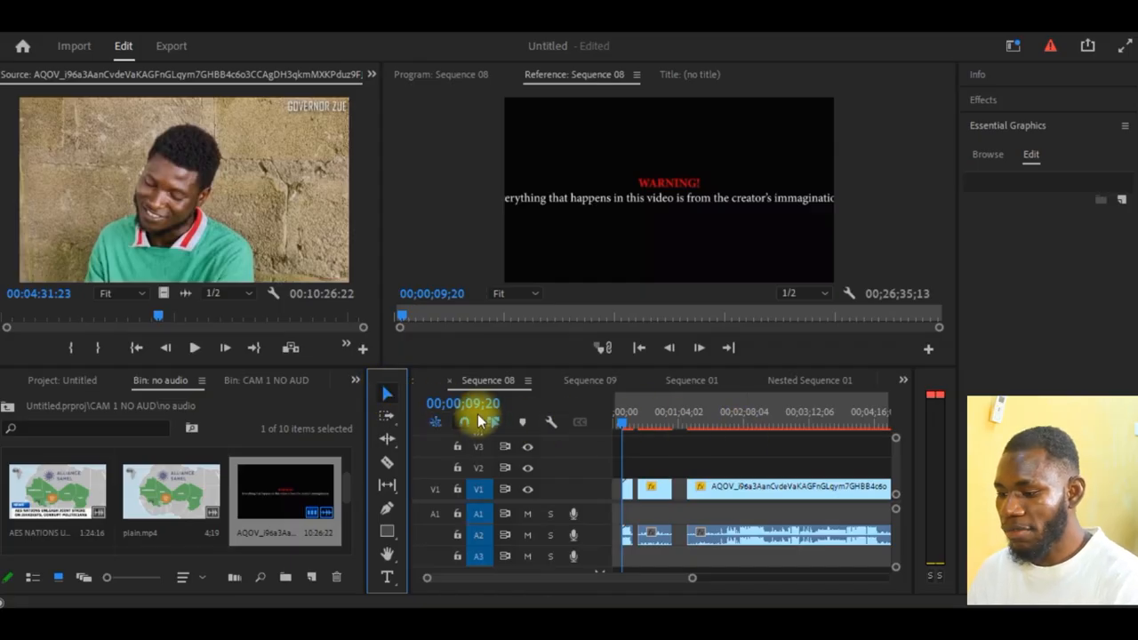
{"action": "key", "text": "v"}
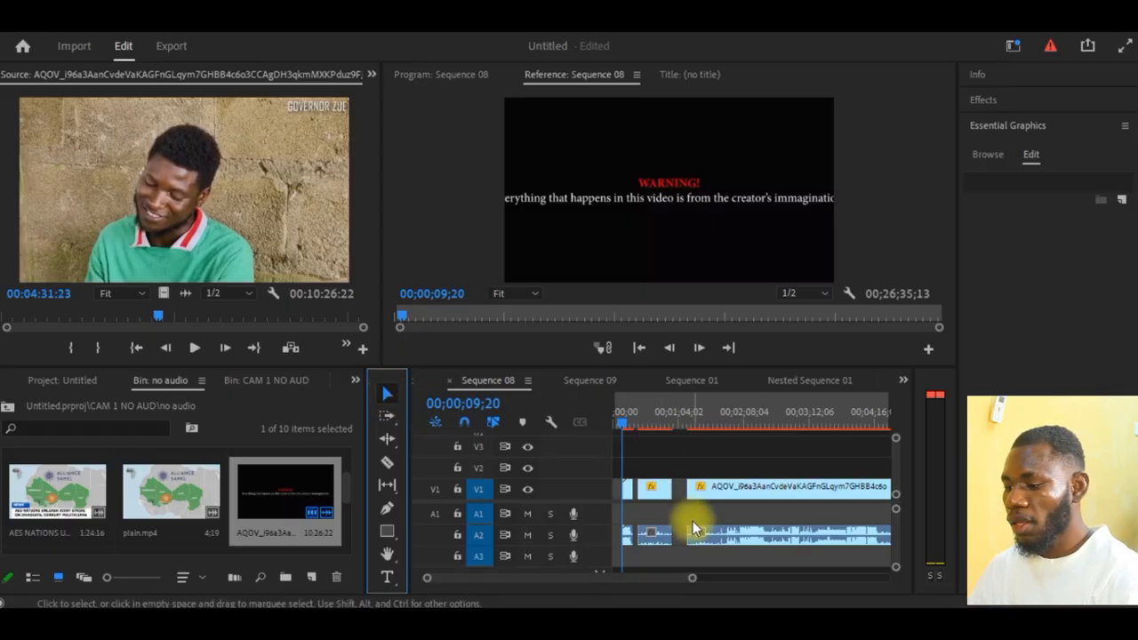
{"action": "mouse_move", "coordinate": [653, 497]}
{"action": "left_mouse_down"}
{"action": "mouse_move", "coordinate": [734, 491]}
{"action": "mouse_move", "coordinate": [658, 489]}
{"action": "left_mouse_up"}
- Select every piece from the first with Track Select Forward and shift them together about one minute further along the timeline
{"action": "key", "text": "a"}
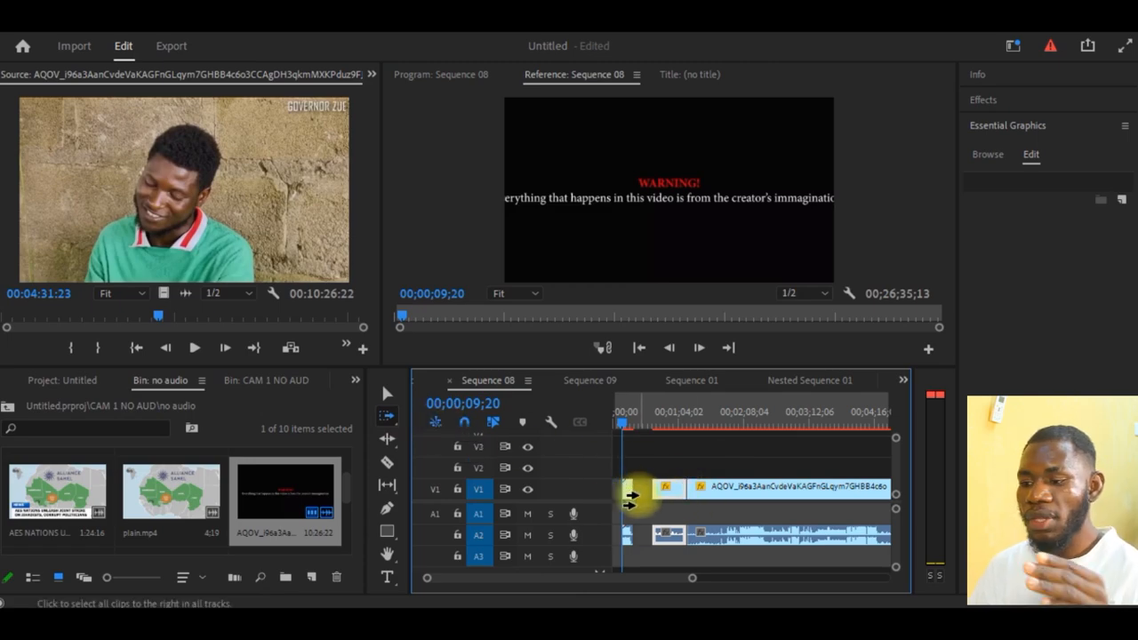
{"action": "left_click", "coordinate": [388, 392]}
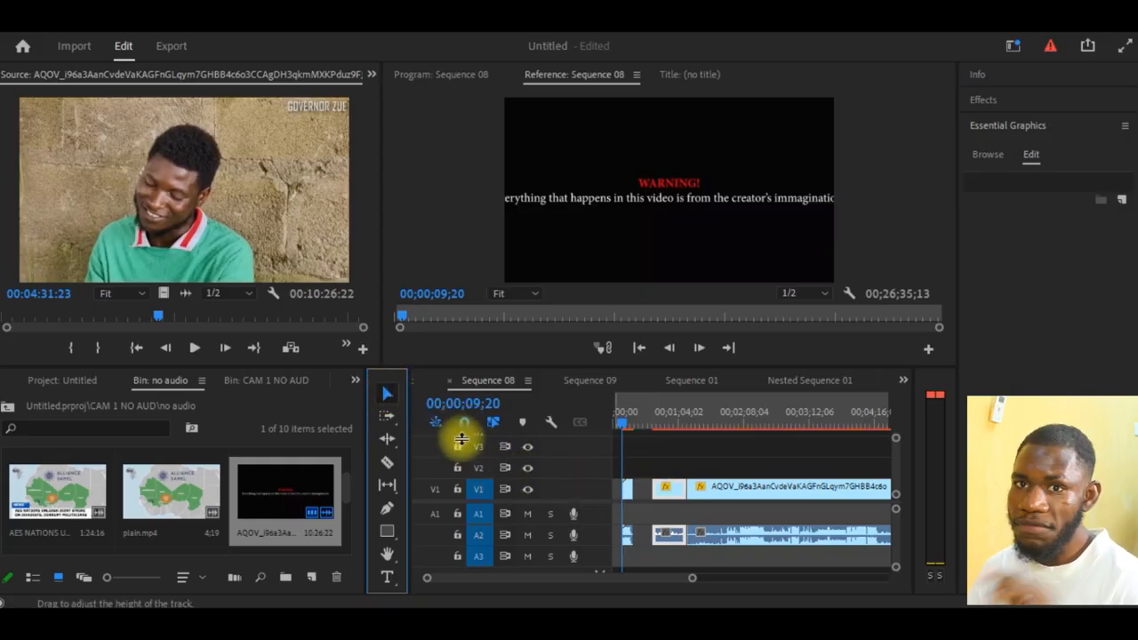
{"action": "left_click", "coordinate": [388, 416]}
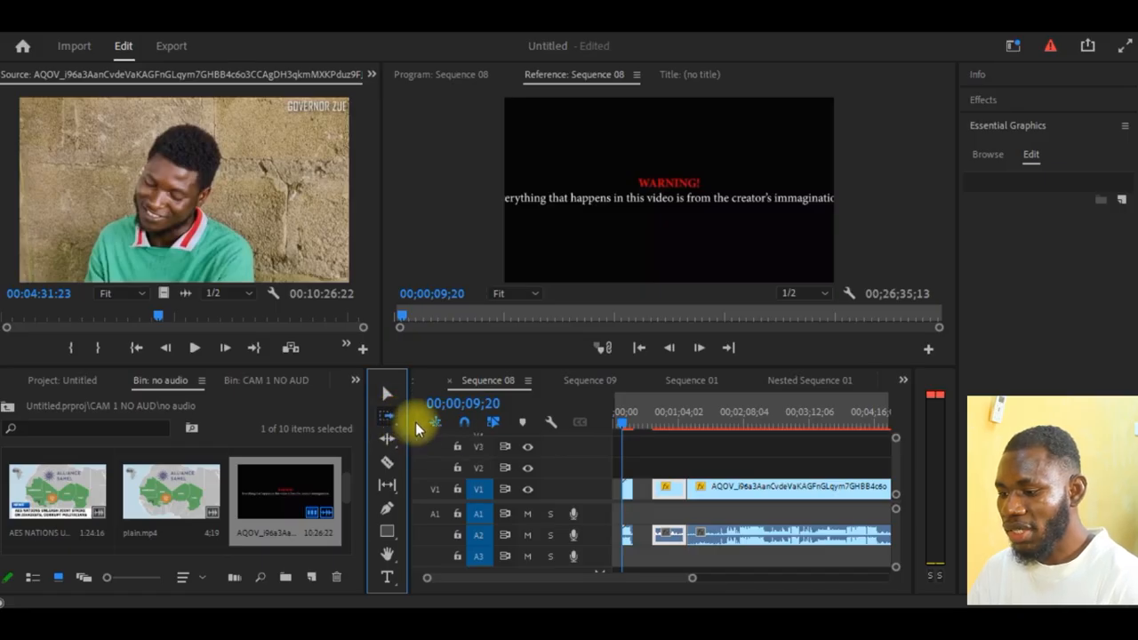
{"action": "key", "text": "a"}
{"action": "left_click", "coordinate": [623, 491]}
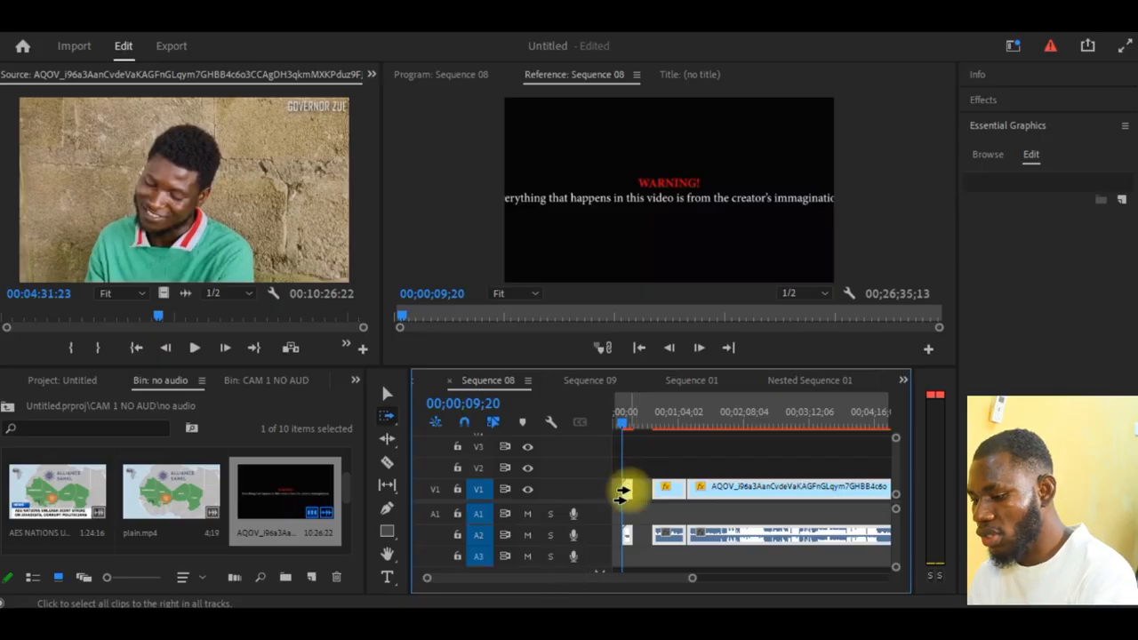
{"action": "key", "text": "v"}
{"action": "left_click_drag", "start_coordinate": [736, 491], "coordinate": [800, 491]}
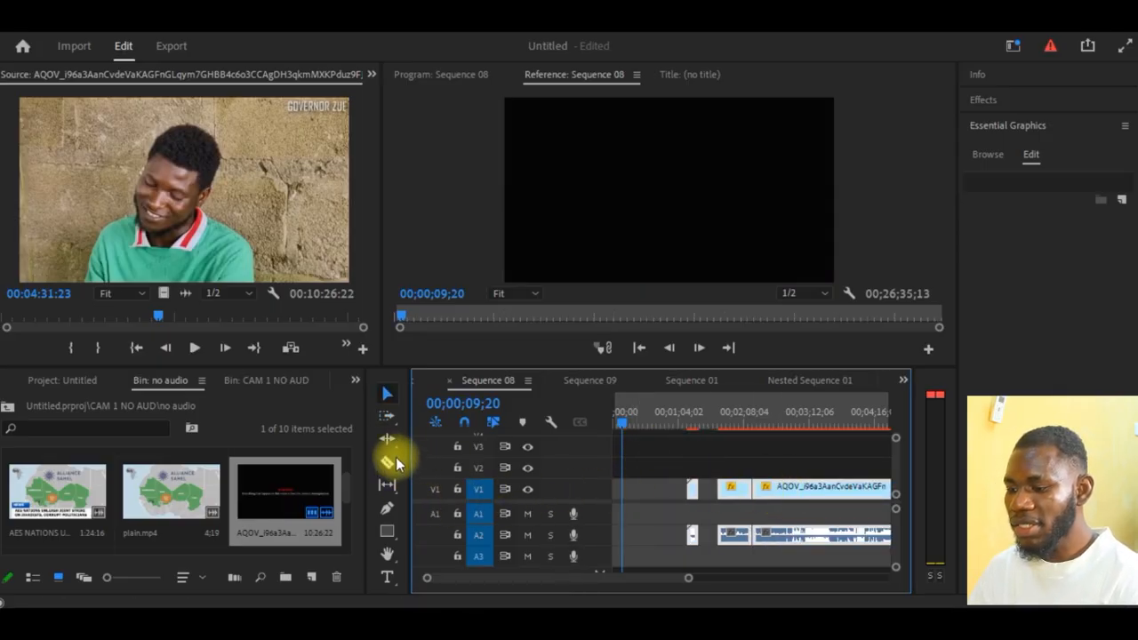
- Ripple delete the empty gap before the first piece so that it starts at the beginning of the sequence
{"action": "right_click", "coordinate": [655, 484]}
{"action": "left_click", "coordinate": [680, 490]}
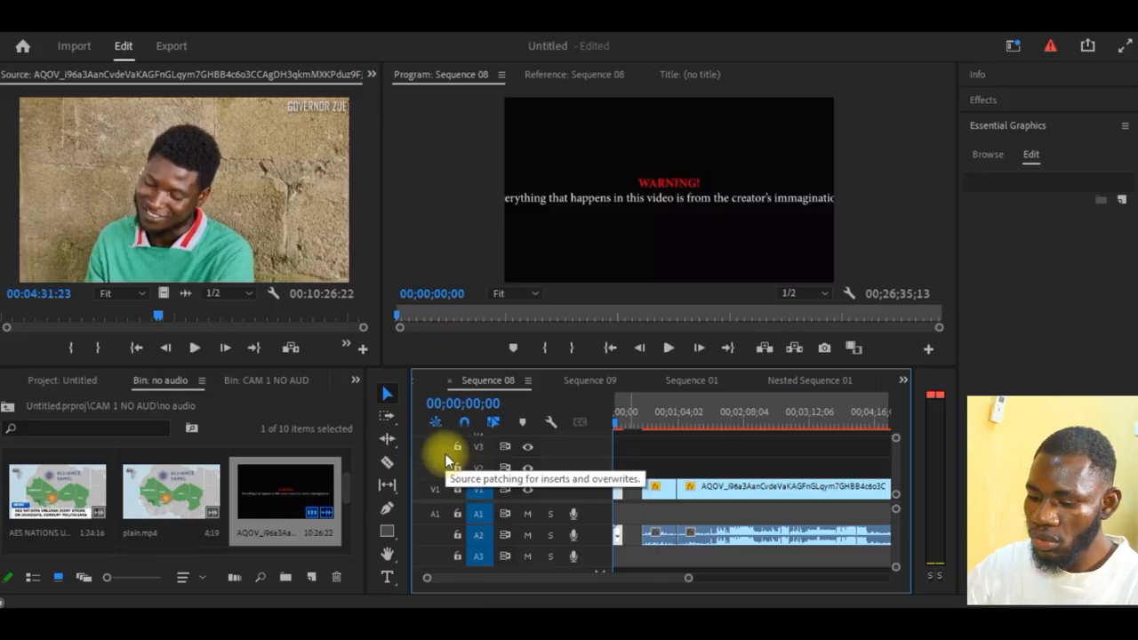
- Cut the long piece on V1 at four spaced points between about 1:45 and 3:30 with the Razor tool
{"action": "key", "text": "c"}
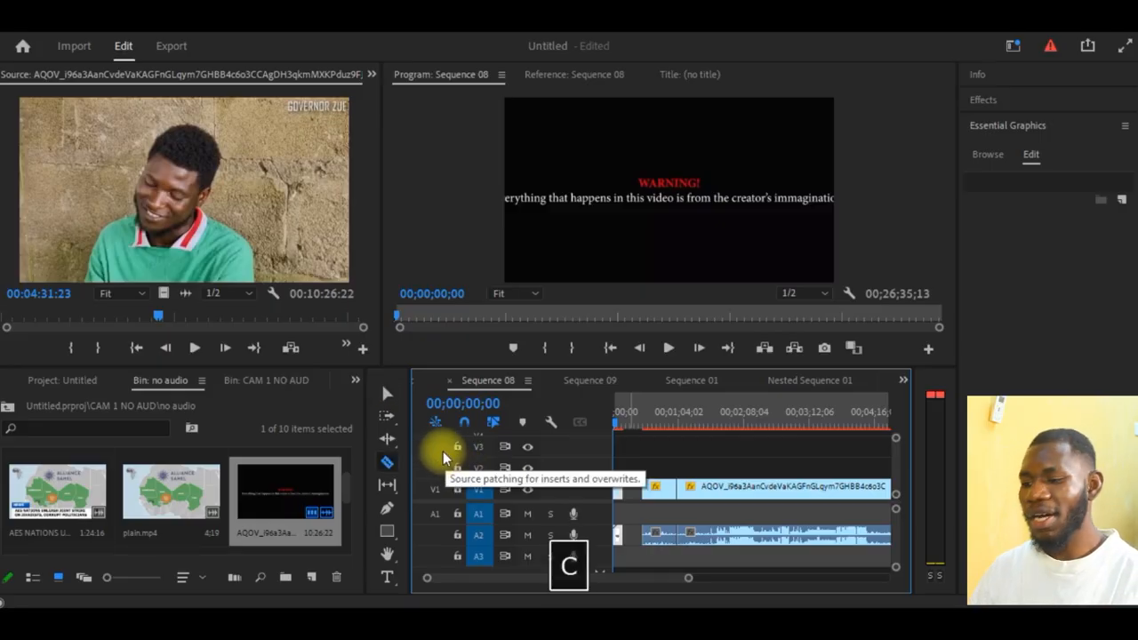
{"action": "left_click", "coordinate": [387, 460]}
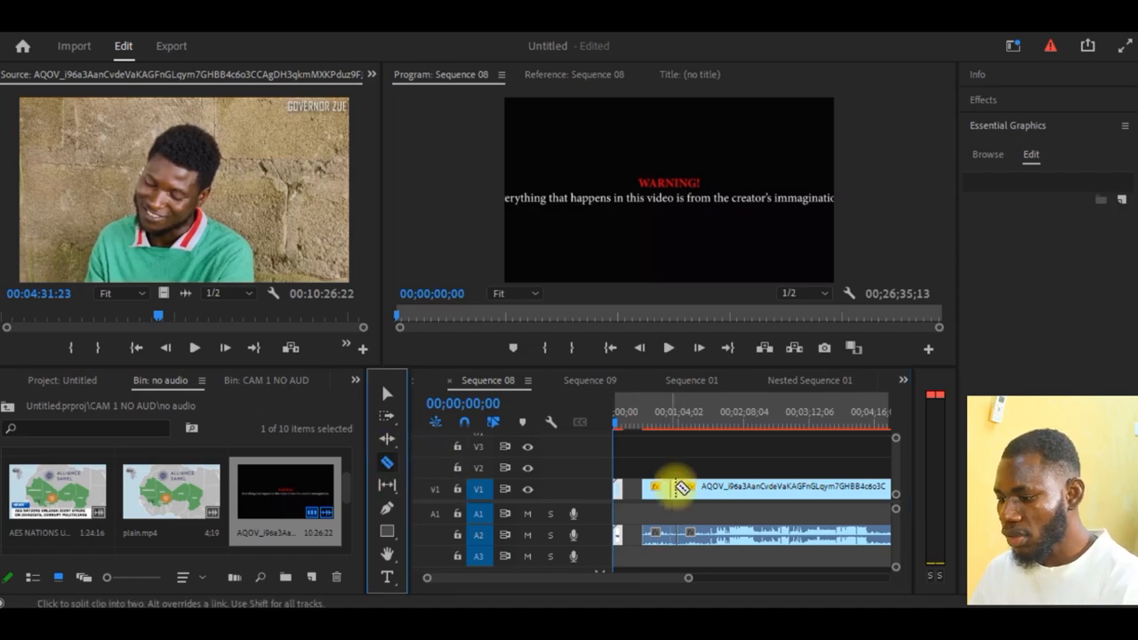
{"action": "left_click", "coordinate": [724, 488]}
{"action": "left_click", "coordinate": [788, 489]}
{"action": "left_click", "coordinate": [826, 488]}
{"action": "left_click", "coordinate": [756, 488]}
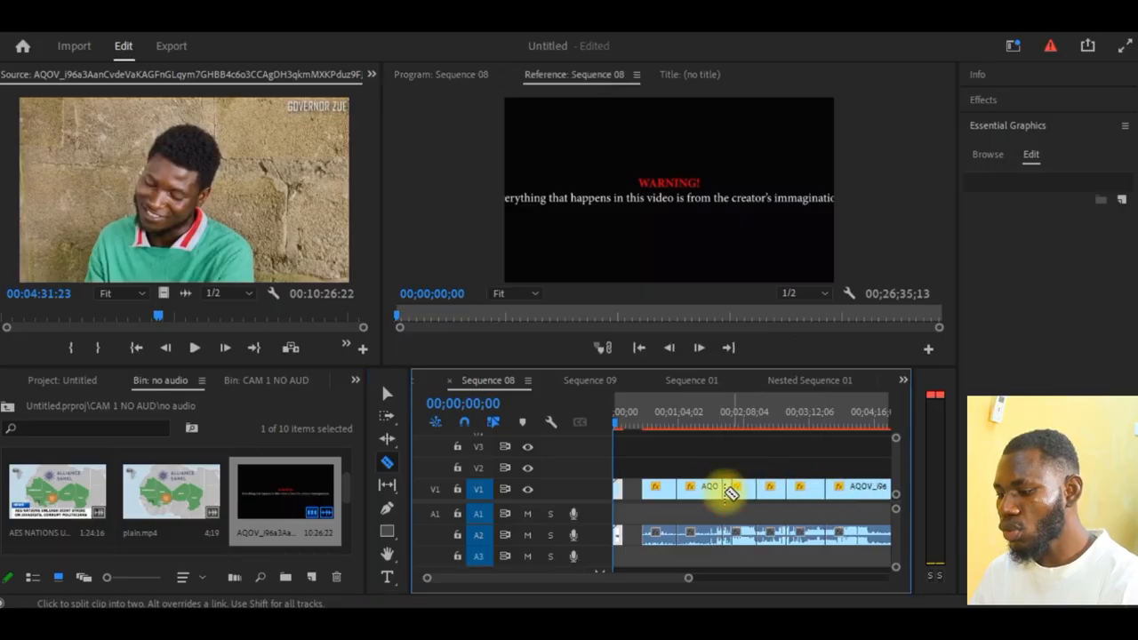
- Slice the V1 pieces into many short segments with further razor cuts, continuing up to about the five-minute mark
{"action": "left_click", "coordinate": [703, 488]}
{"action": "left_click", "coordinate": [665, 488]}
{"action": "left_click", "coordinate": [764, 490]}
{"action": "left_click", "coordinate": [742, 489]}
{"action": "left_click", "coordinate": [808, 496]}
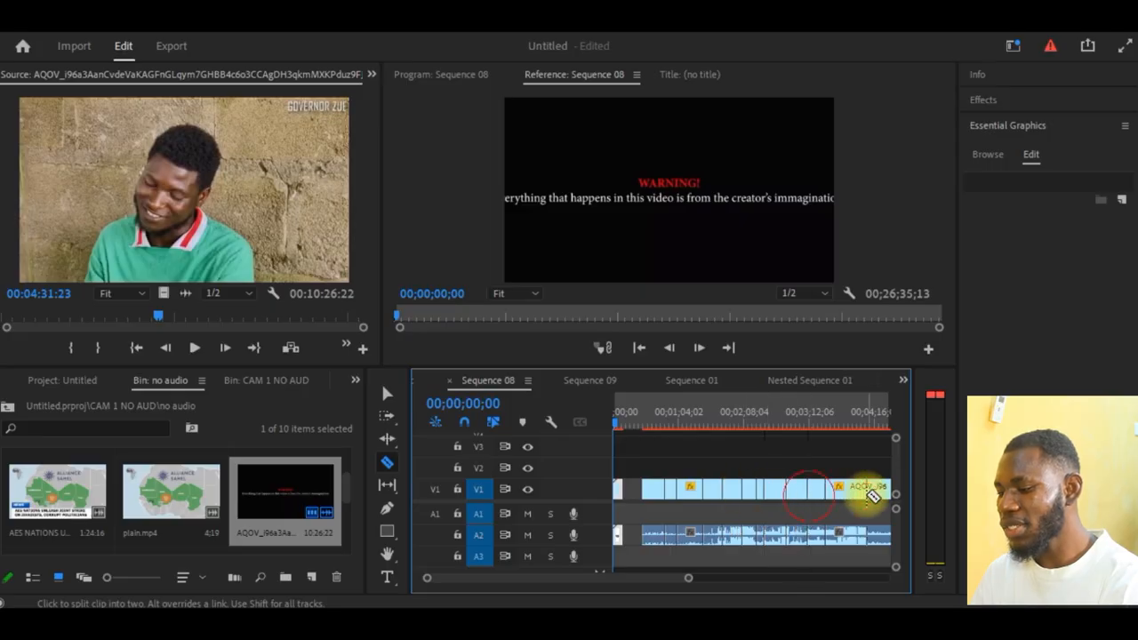
{"action": "left_click", "coordinate": [849, 490]}
{"action": "left_click", "coordinate": [835, 487]}
{"action": "left_click", "coordinate": [865, 489]}
{"action": "left_click", "coordinate": [756, 488]}
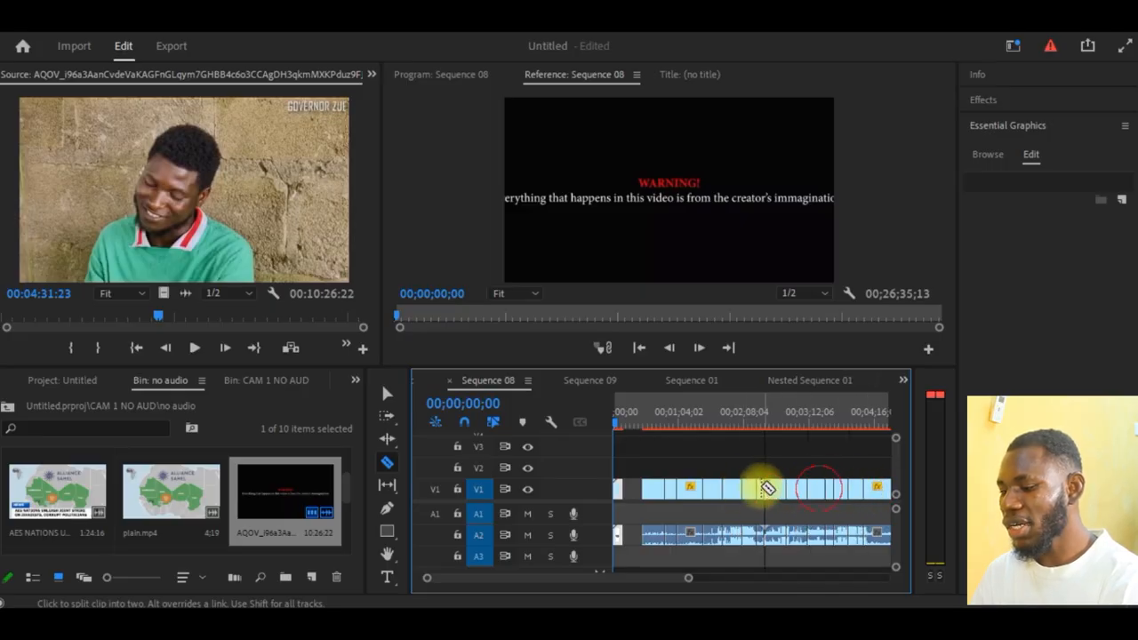
{"action": "left_click", "coordinate": [734, 489]}
{"action": "left_click", "coordinate": [696, 490]}
{"action": "left_click", "coordinate": [721, 490]}
{"action": "left_click", "coordinate": [747, 491]}
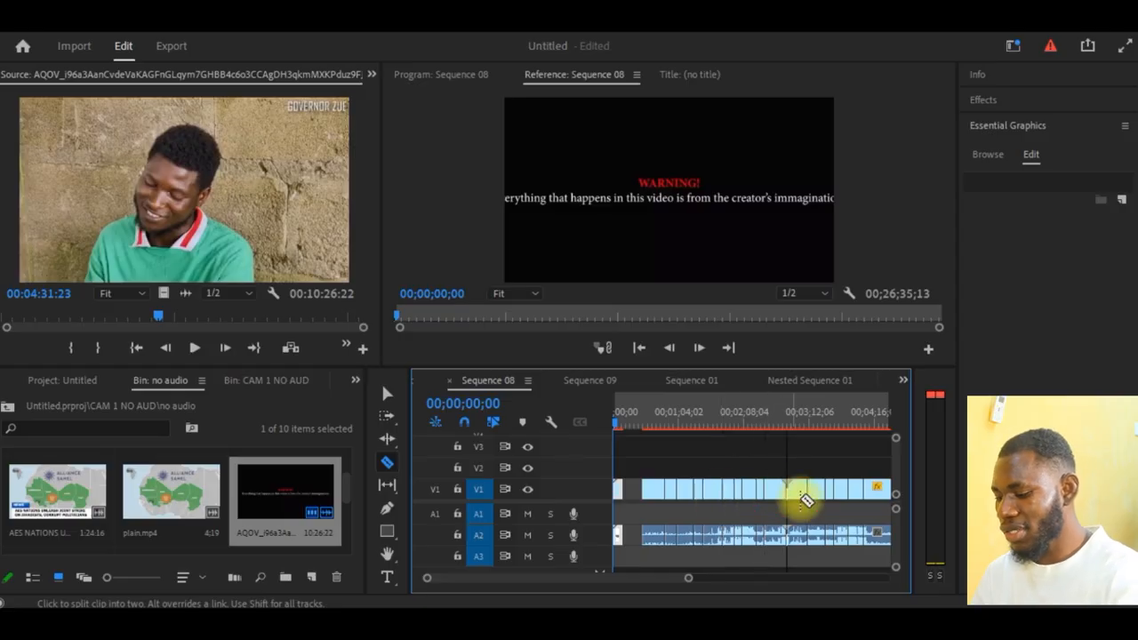
{"action": "key", "text": "minus"}
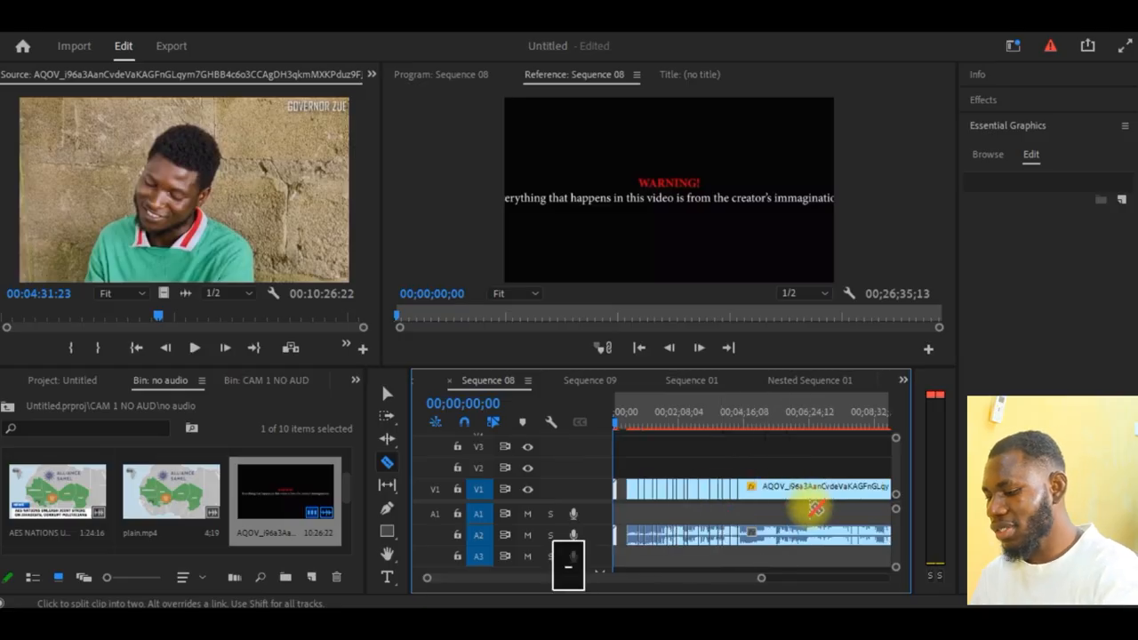
{"action": "left_click", "coordinate": [766, 492]}
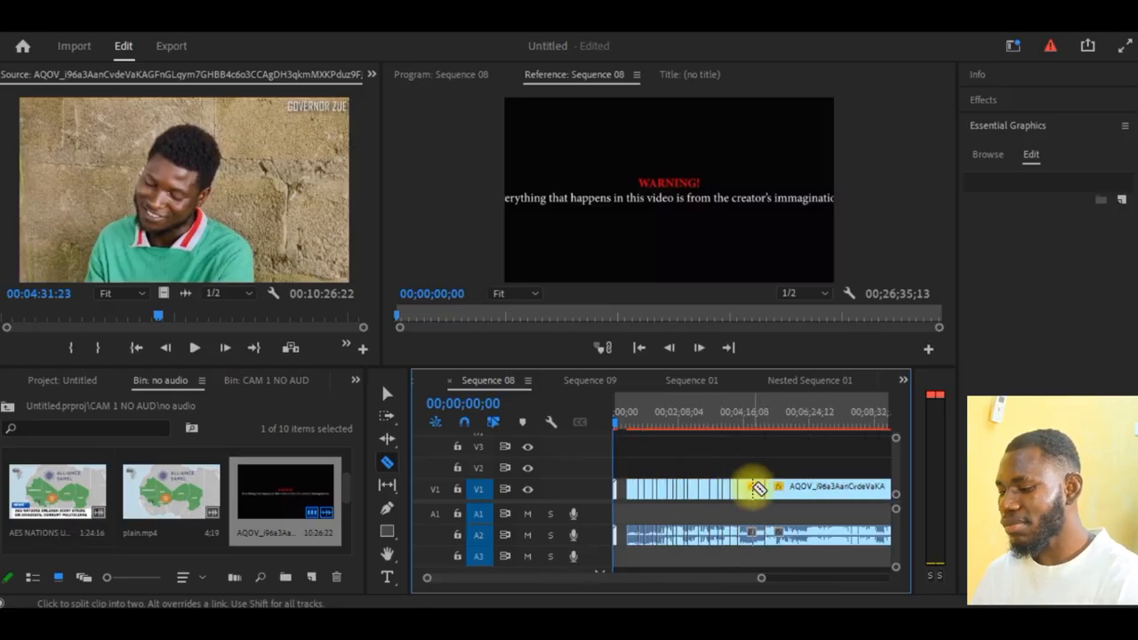